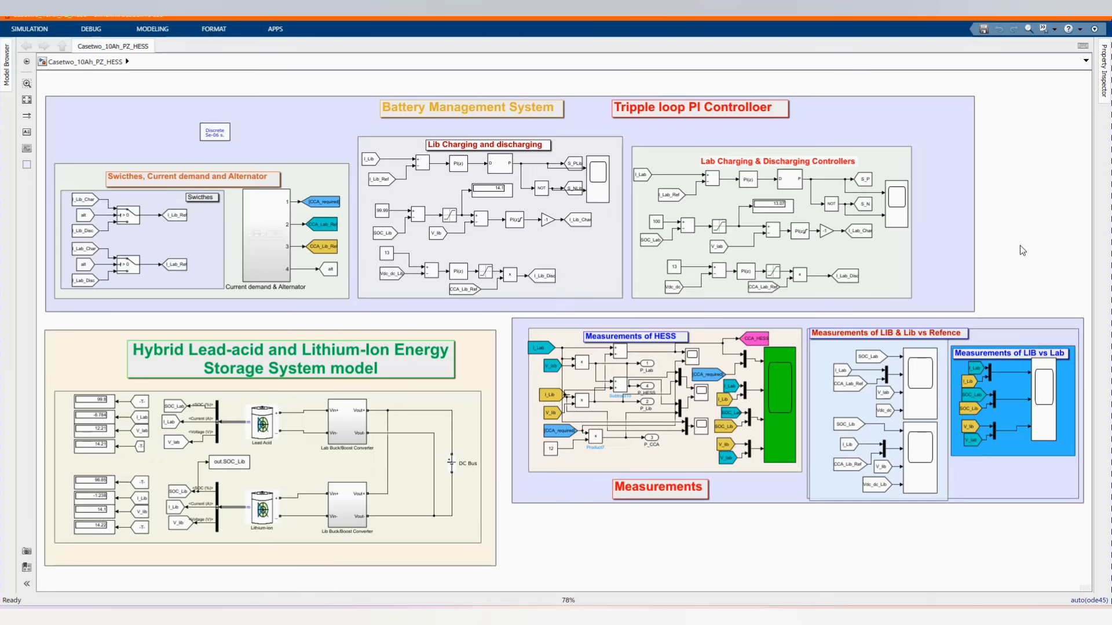
Fit the whole hybrid storage model in the window and select its title.
left_click(937, 245)
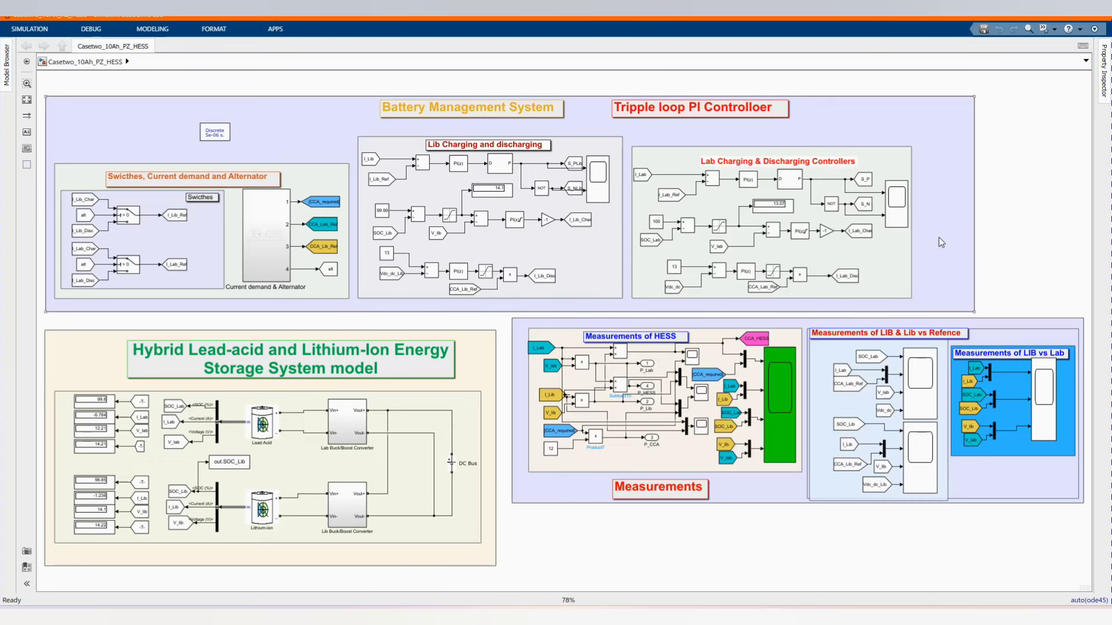
scroll(939, 238, "down", 2)
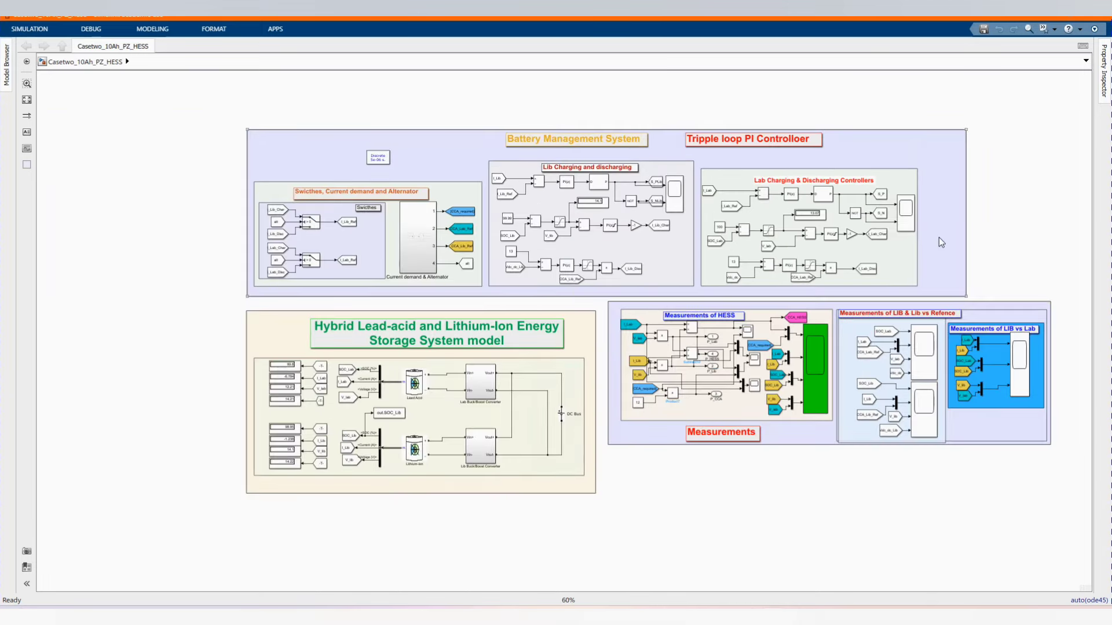
left_click(26, 100)
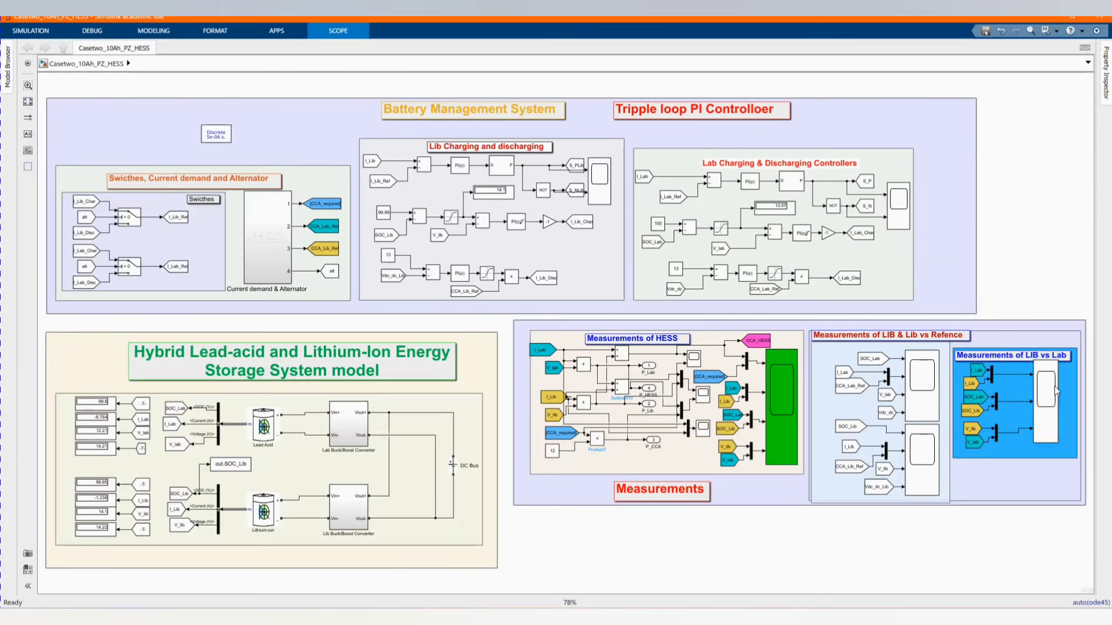
left_click(1031, 265)
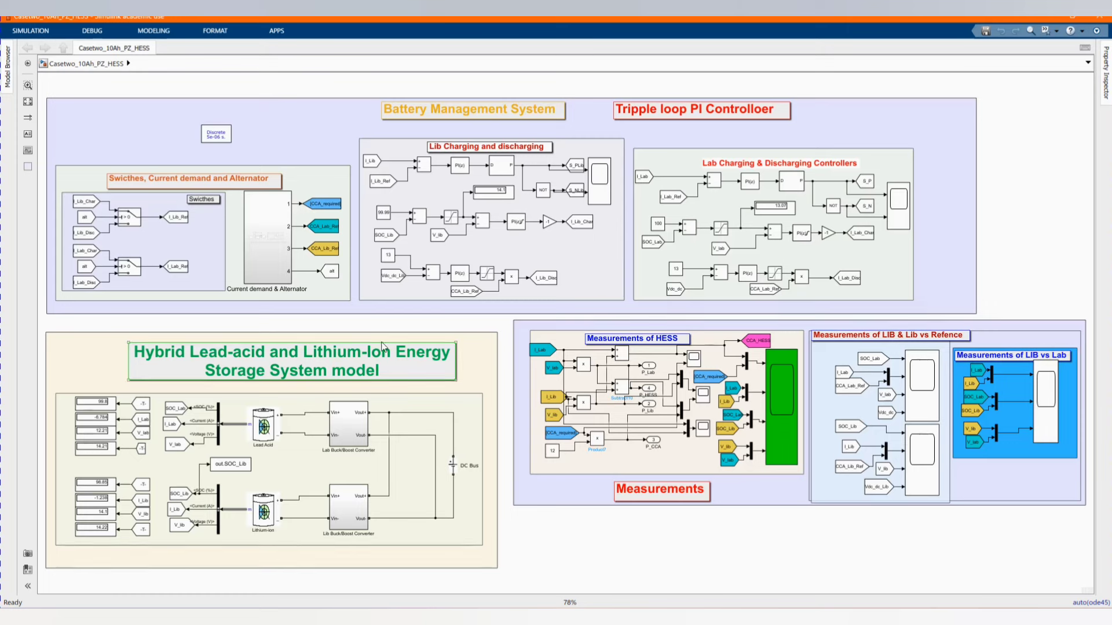
left_click(175, 361)
Zoom in and select the Lead Acid battery block (12 V, 60 Ah, 100% charge).
scroll(333, 374, "down", 3)
scroll(270, 503, "up", 3)
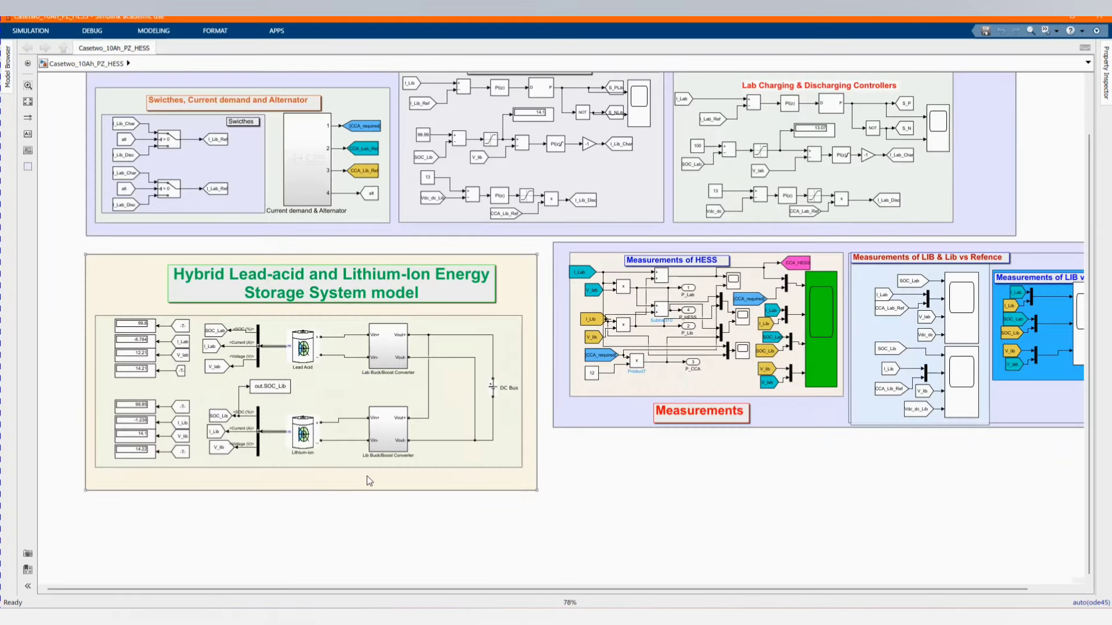
scroll(365, 480, "up", 3)
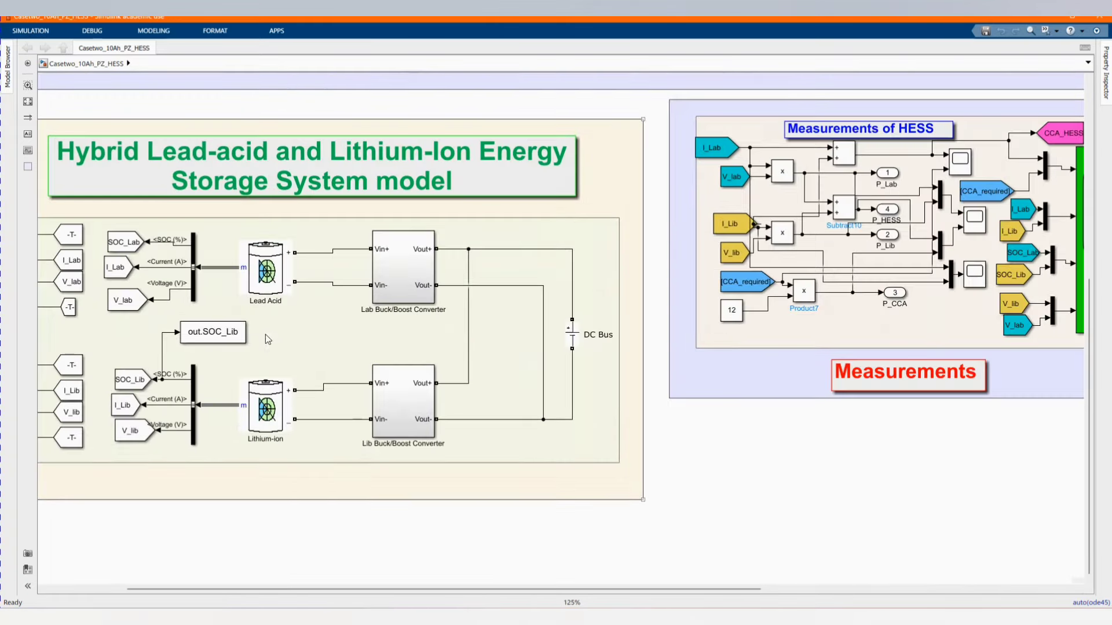
left_click(267, 277)
left_click(279, 374)
left_click(269, 275)
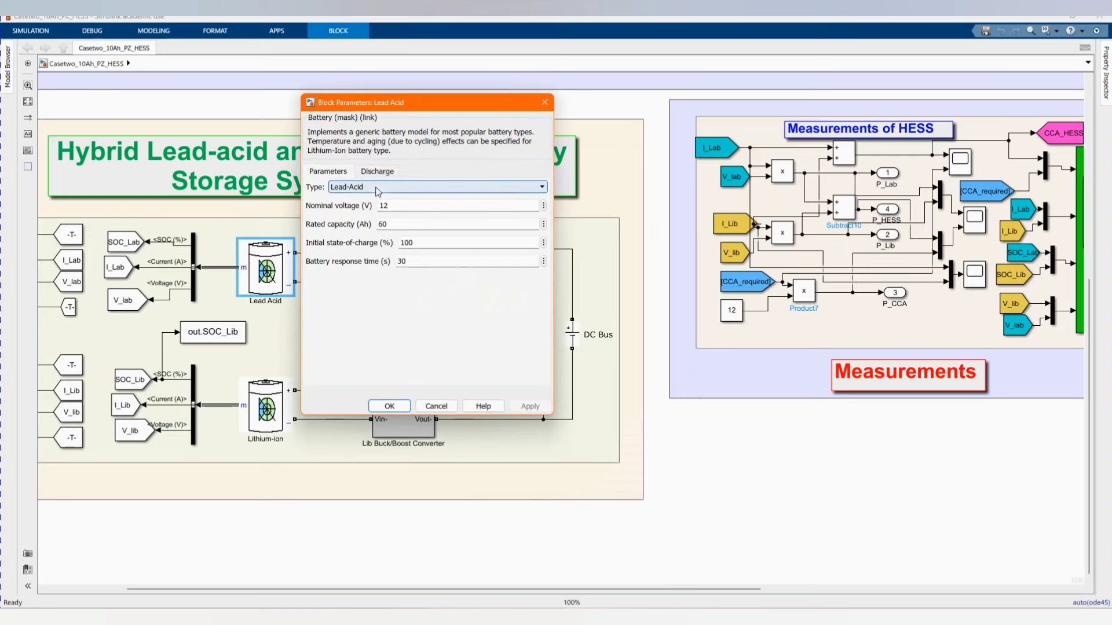
Confirm and close the Lead Acid battery parameters.
left_click(389, 407)
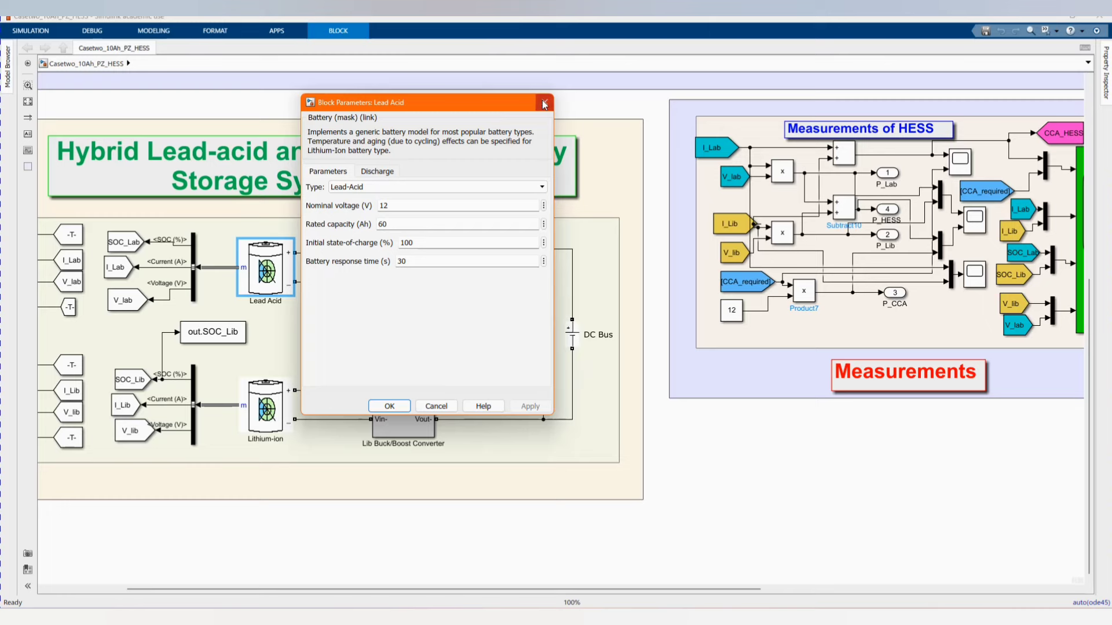
scroll(584, 207, "down", 1)
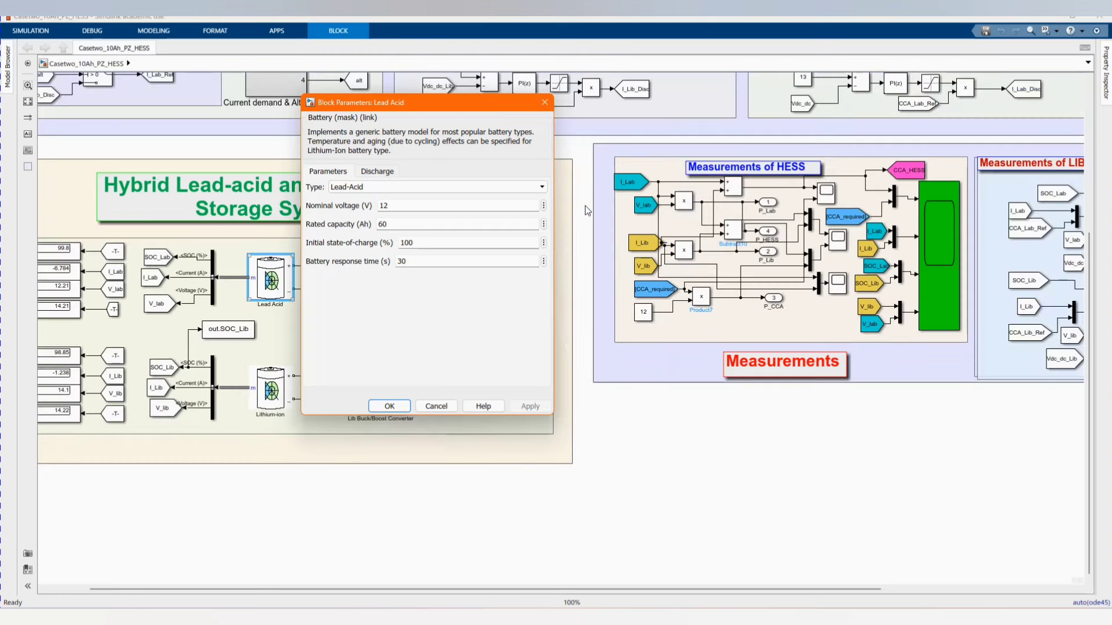
key("Escape")
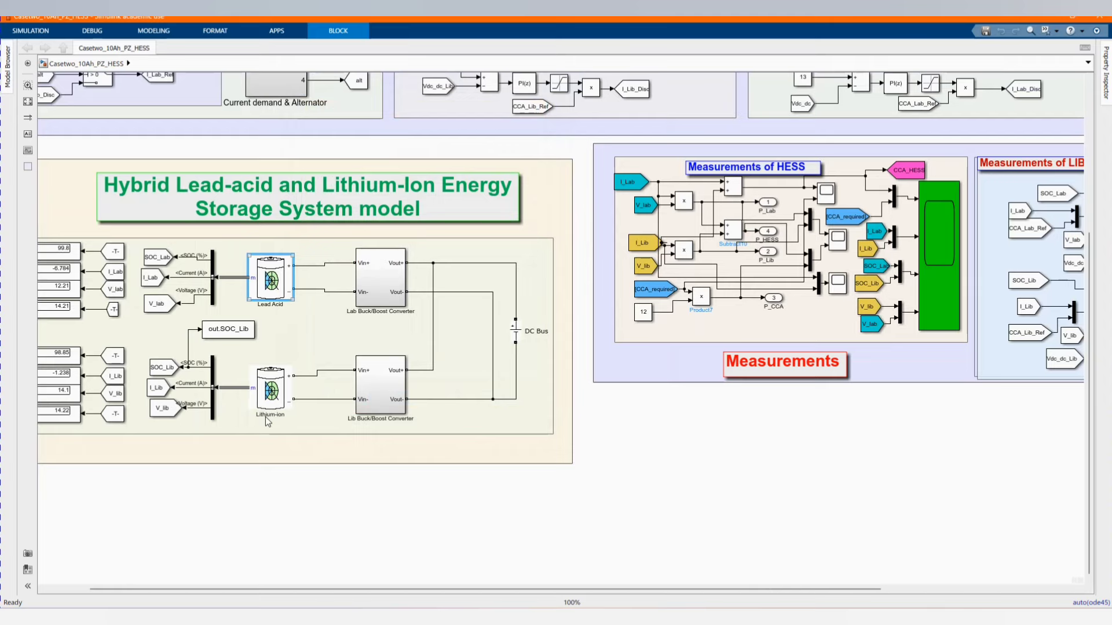
Review and accept the Lithium-ion battery's parameters: 12.8 V, 10.4 Ah, 100% charge, 30 s.
scroll(269, 415, "up", 5)
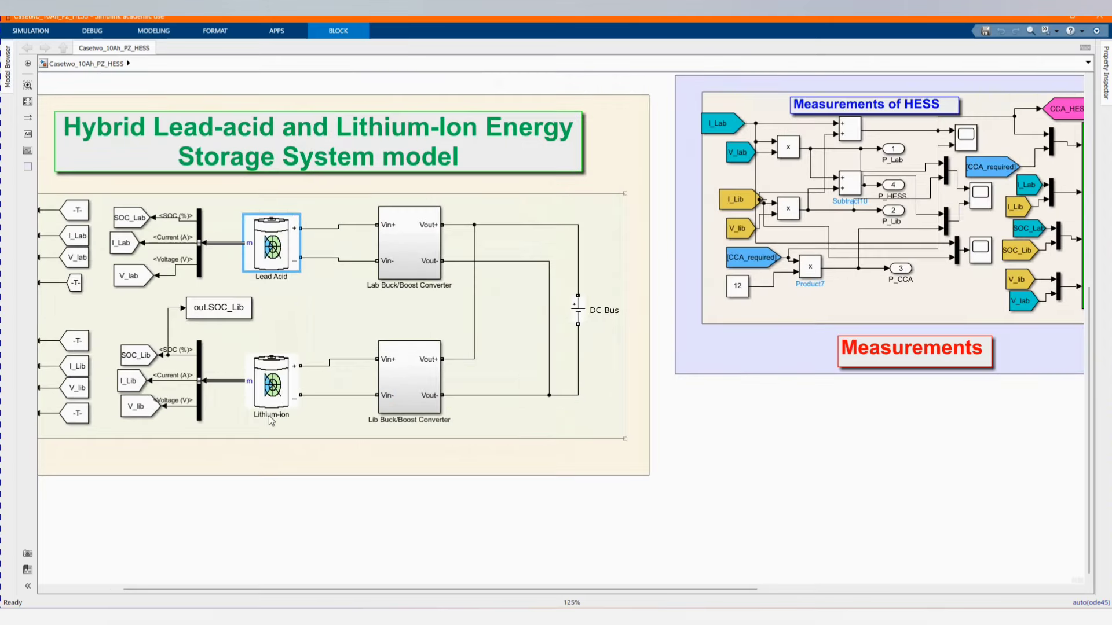
scroll(272, 414, "up", 1)
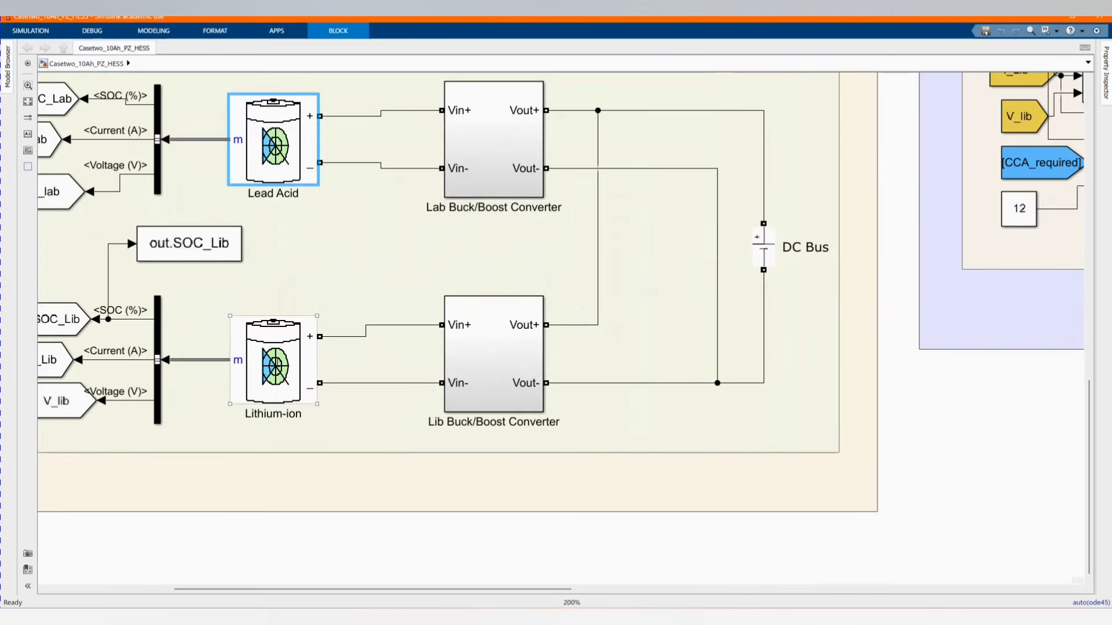
left_click(274, 370)
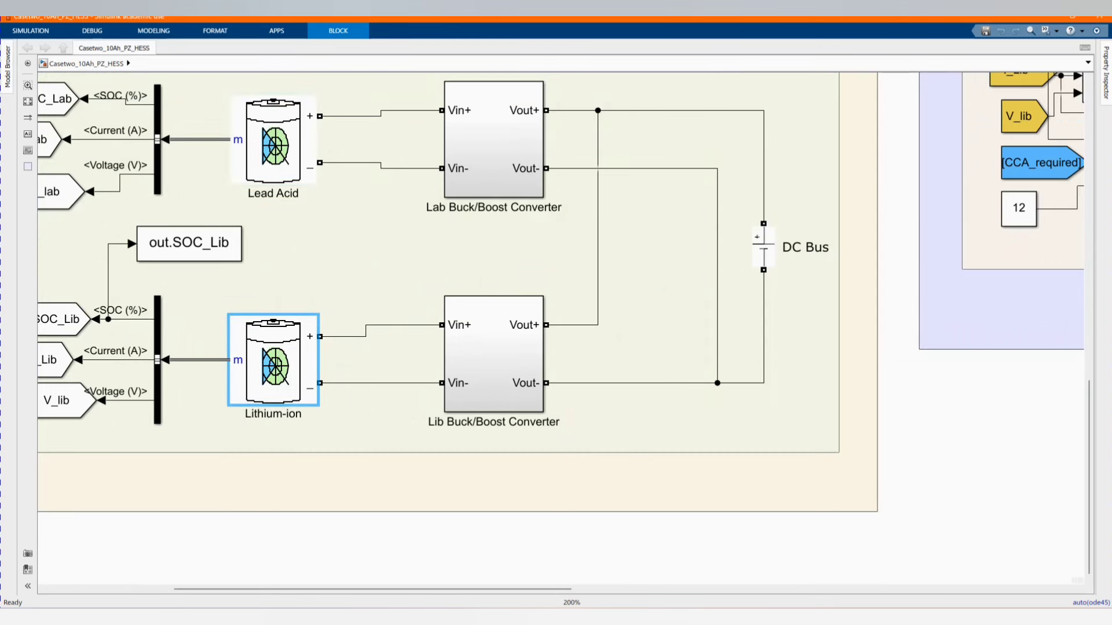
key("Return")
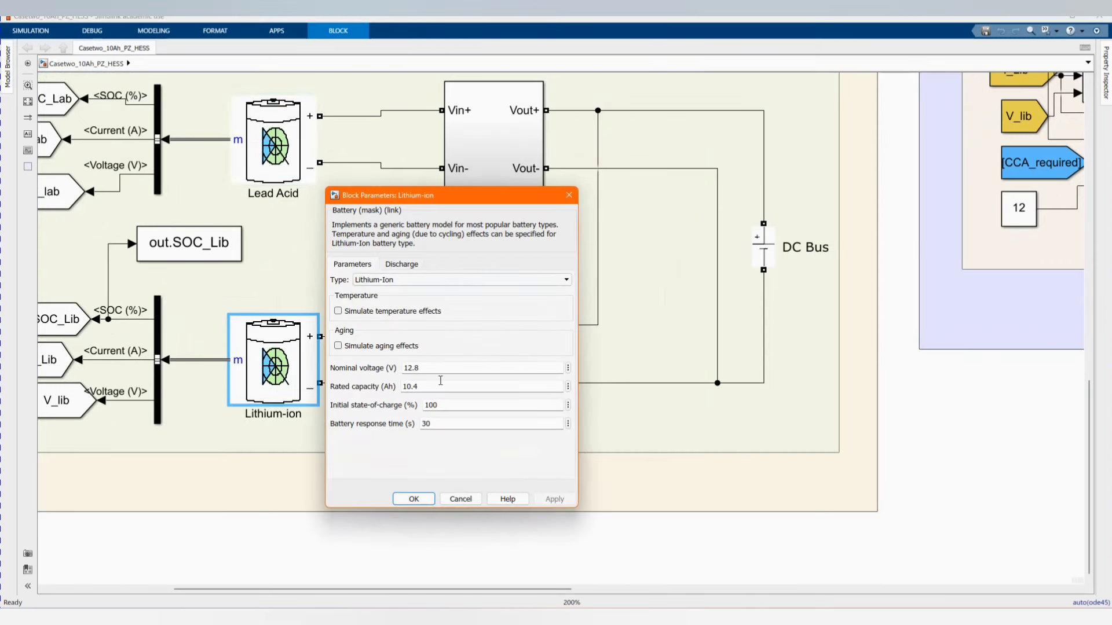
left_click(413, 500)
scroll(380, 422, "down", 1)
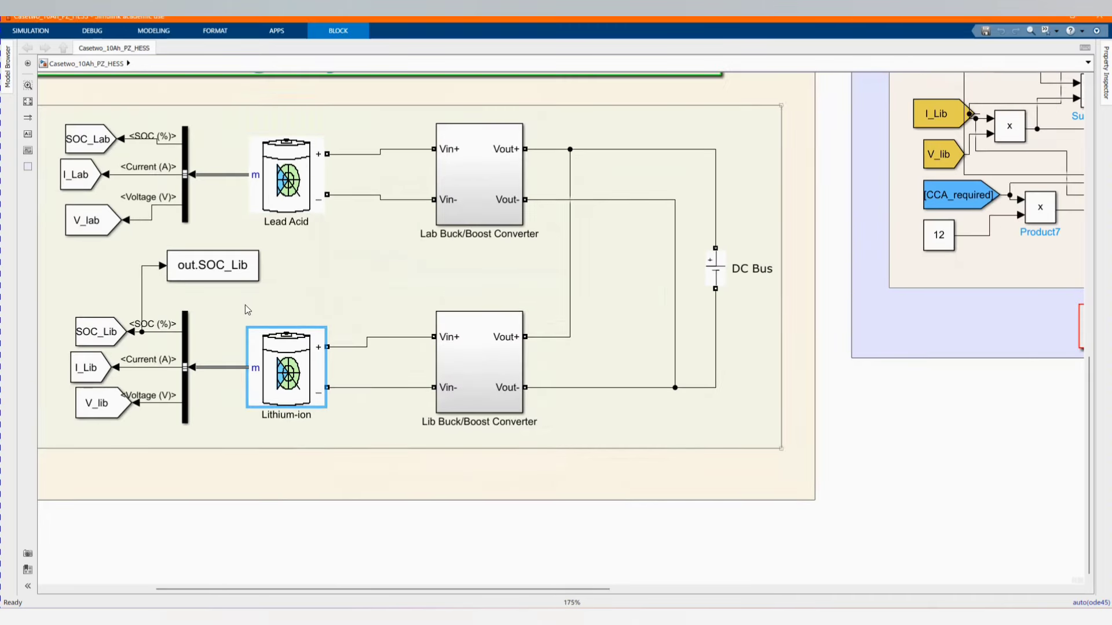
scroll(244, 305, "down", 3)
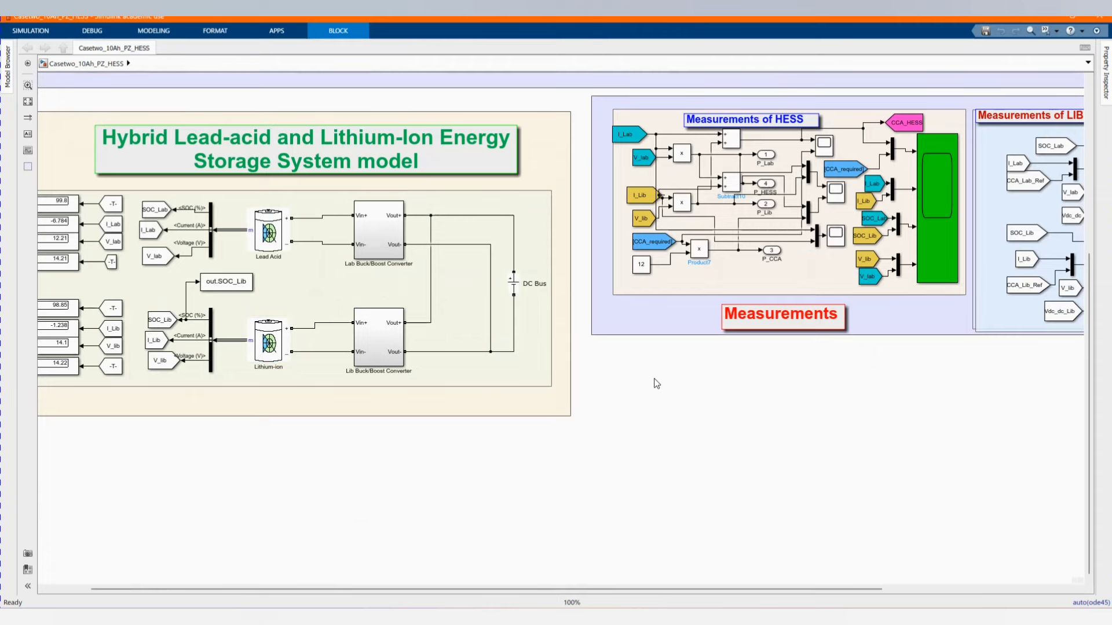
scroll(382, 433, "down", 2)
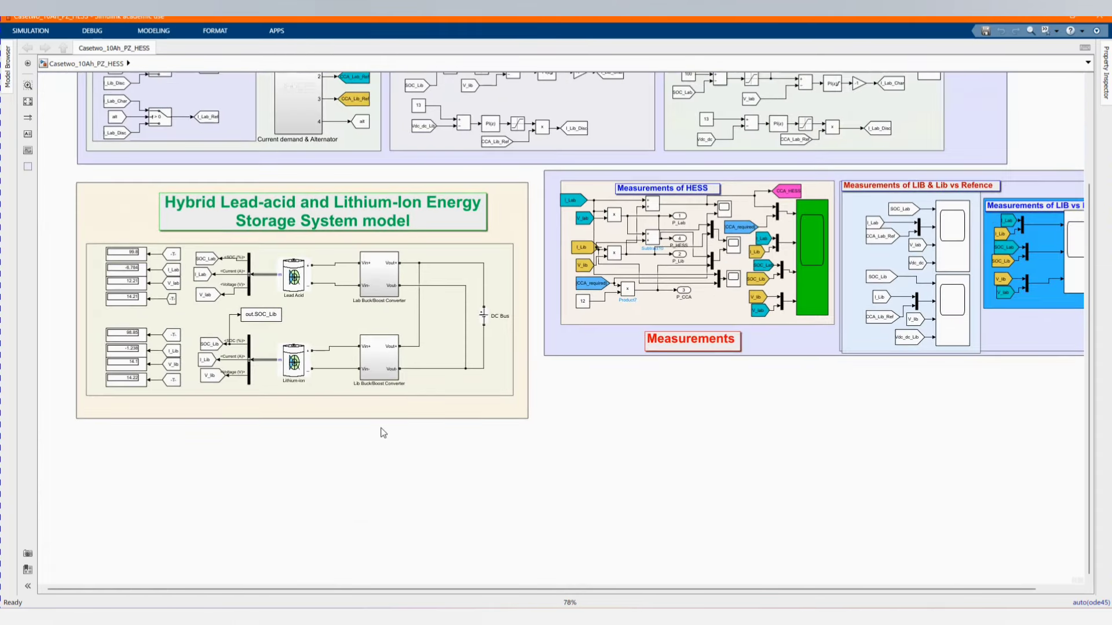
scroll(383, 432, "down", 1)
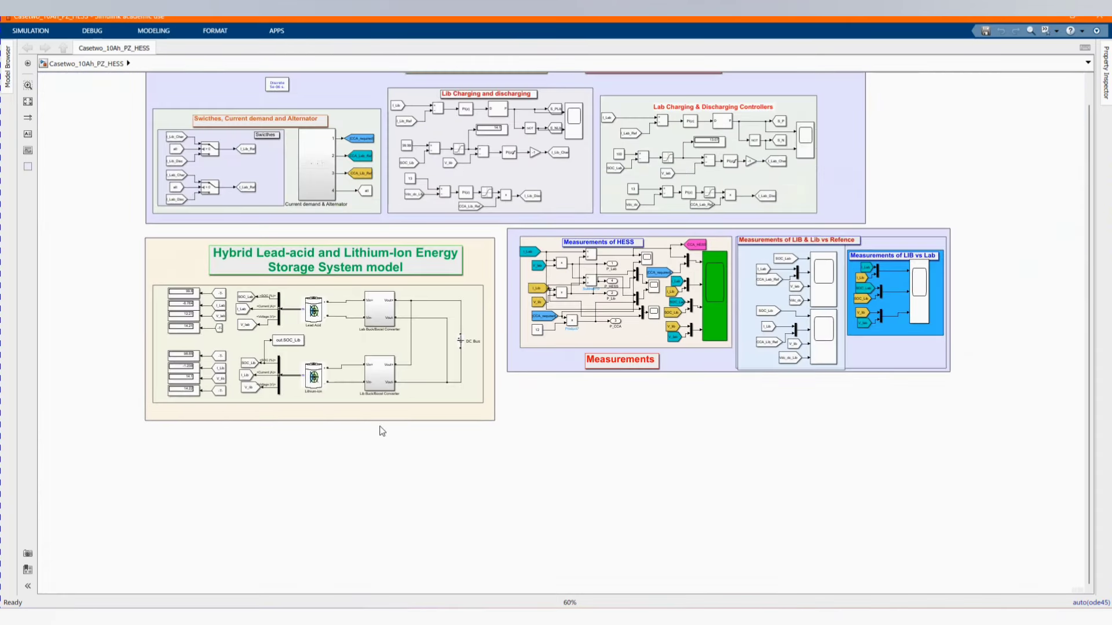
scroll(388, 324, "up", 1)
scroll(389, 344, "up", 3)
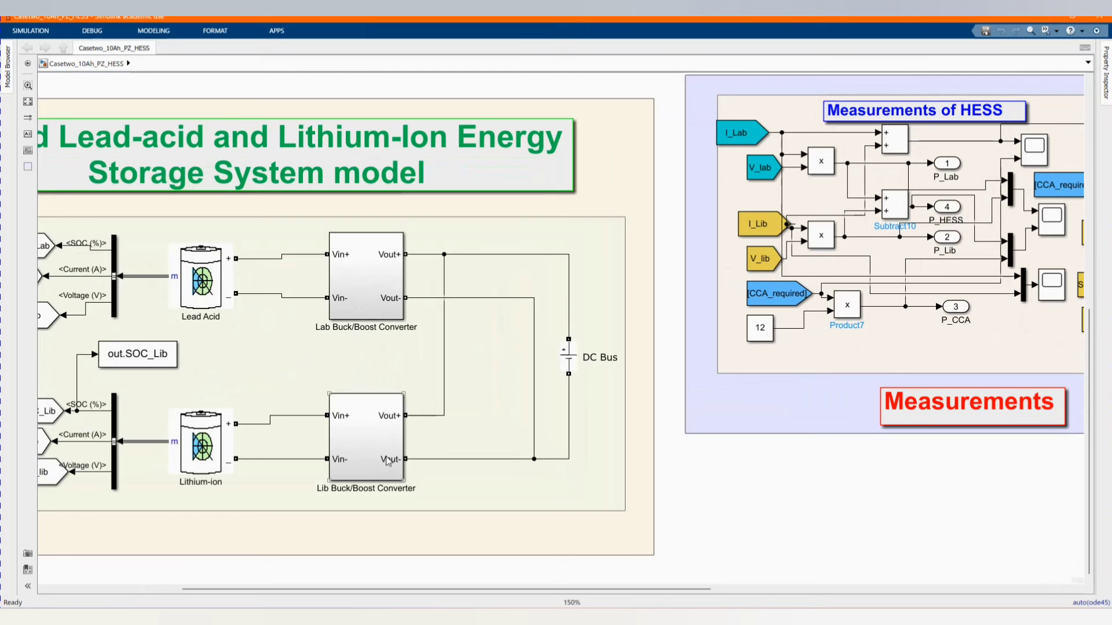
double_click(570, 365)
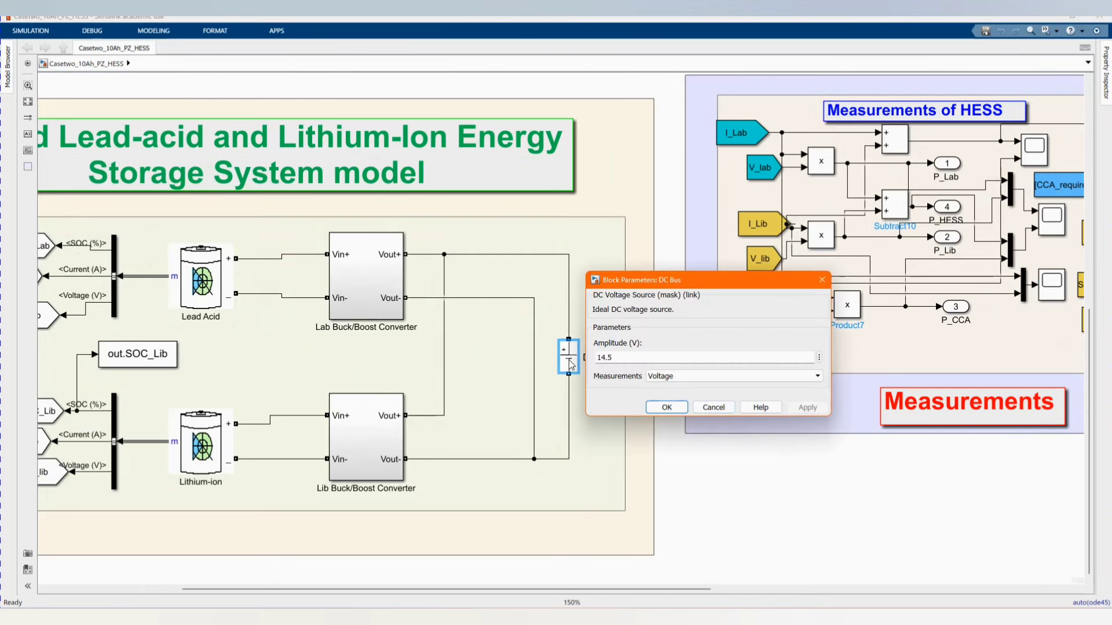
left_click(667, 407)
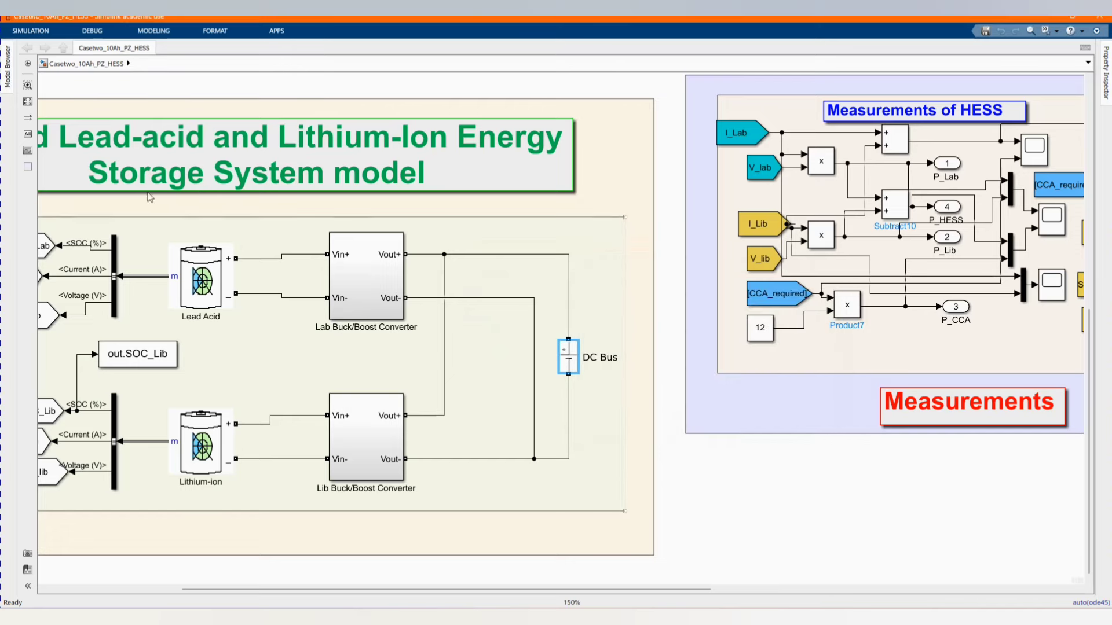
left_click(27, 100)
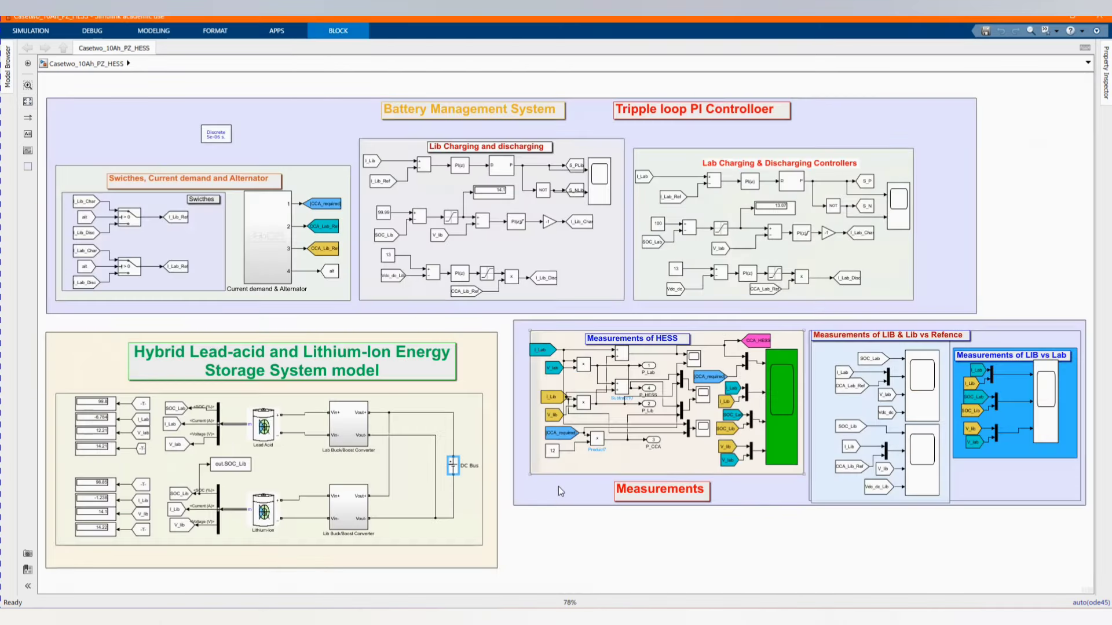
left_click(547, 531)
left_click(280, 364)
left_click(168, 180)
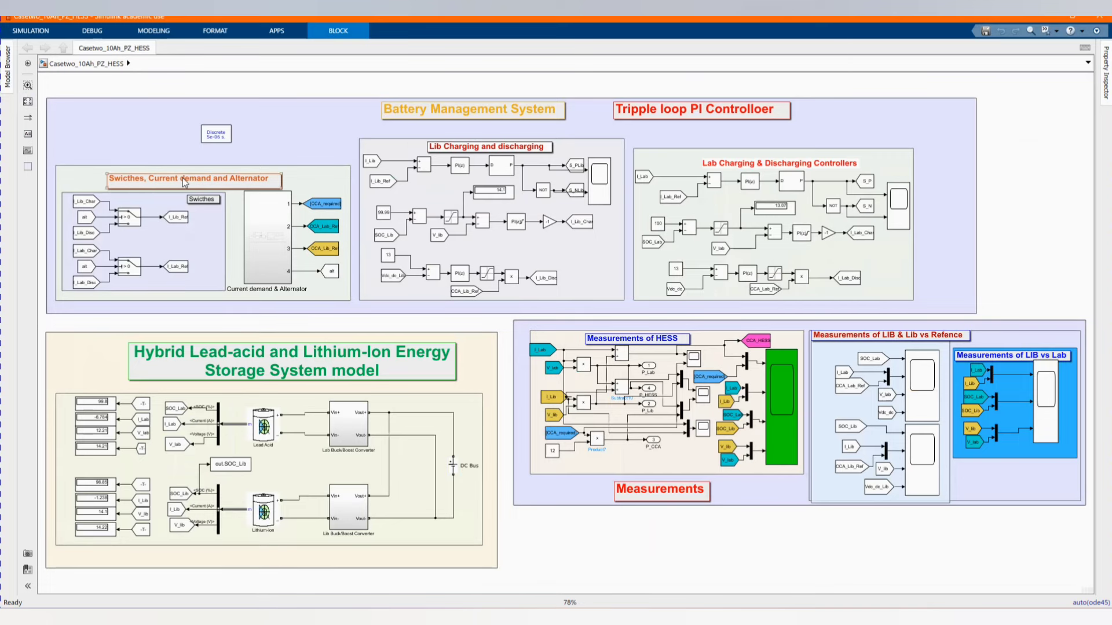
left_click(153, 223)
scroll(155, 221, "up", 1)
left_click(279, 289)
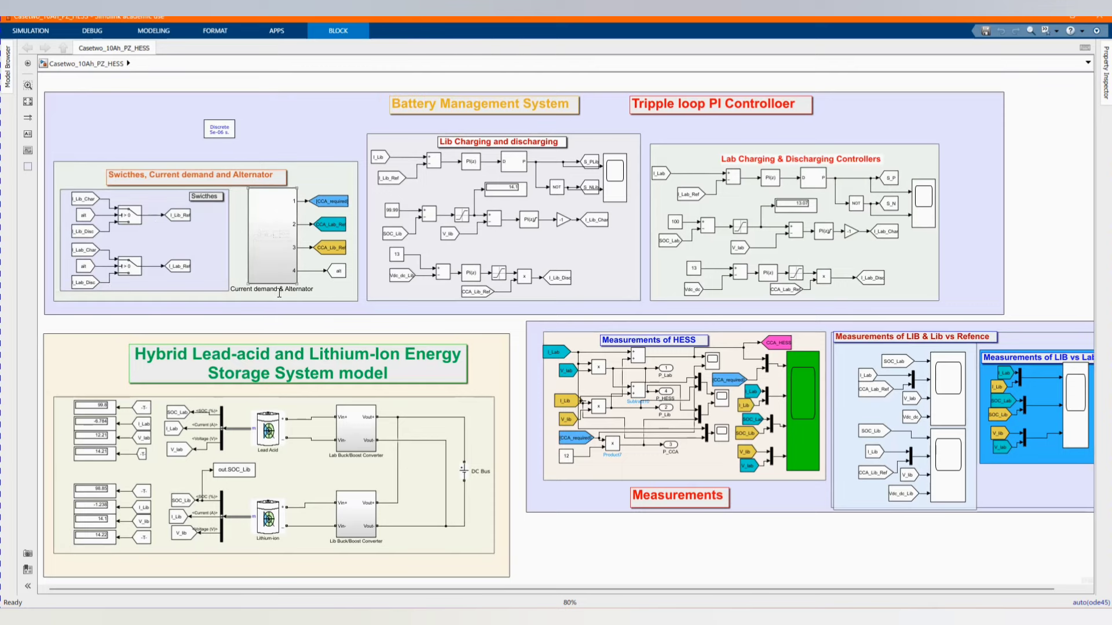
left_click(310, 309)
left_click(331, 202)
scroll(331, 203, "up", 2)
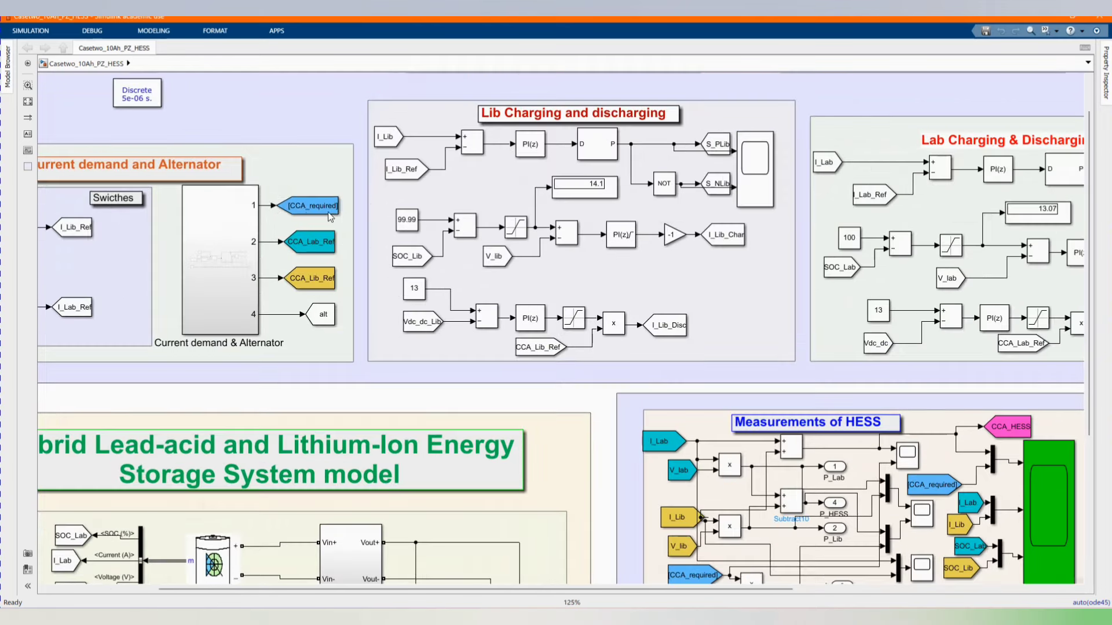
left_click(313, 225)
scroll(246, 280, "down", 2)
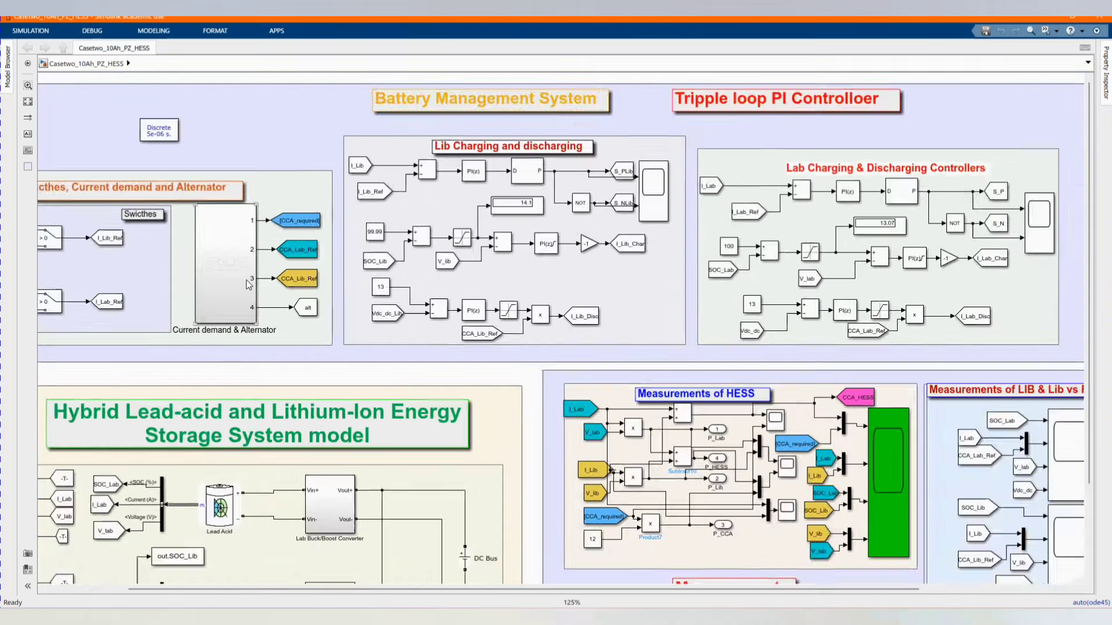
scroll(245, 279, "down", 1)
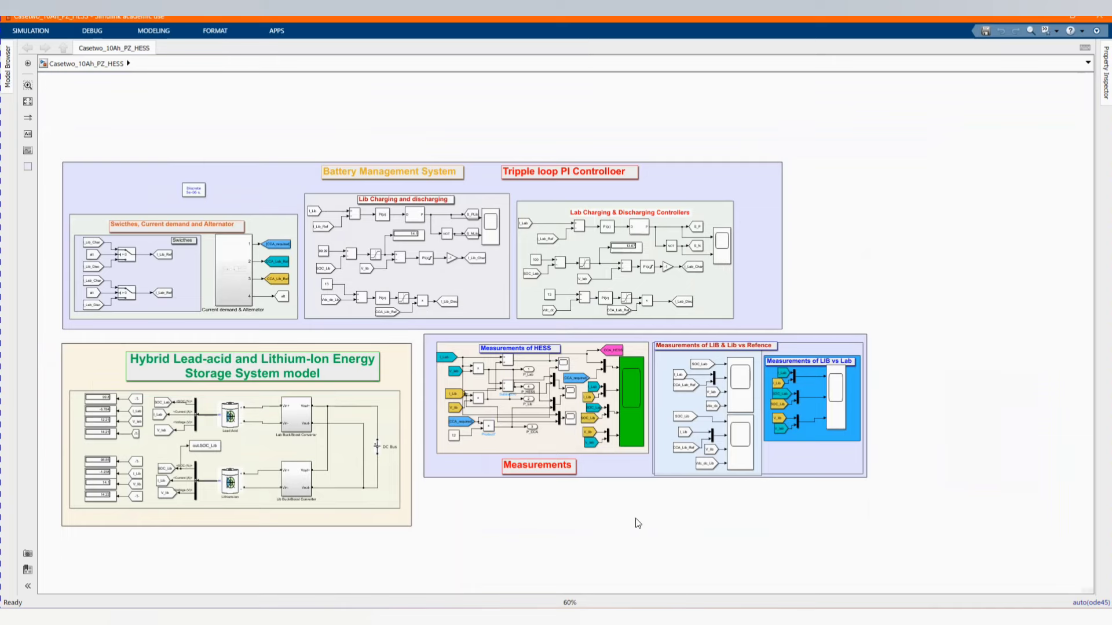
scroll(530, 527, "up", 1)
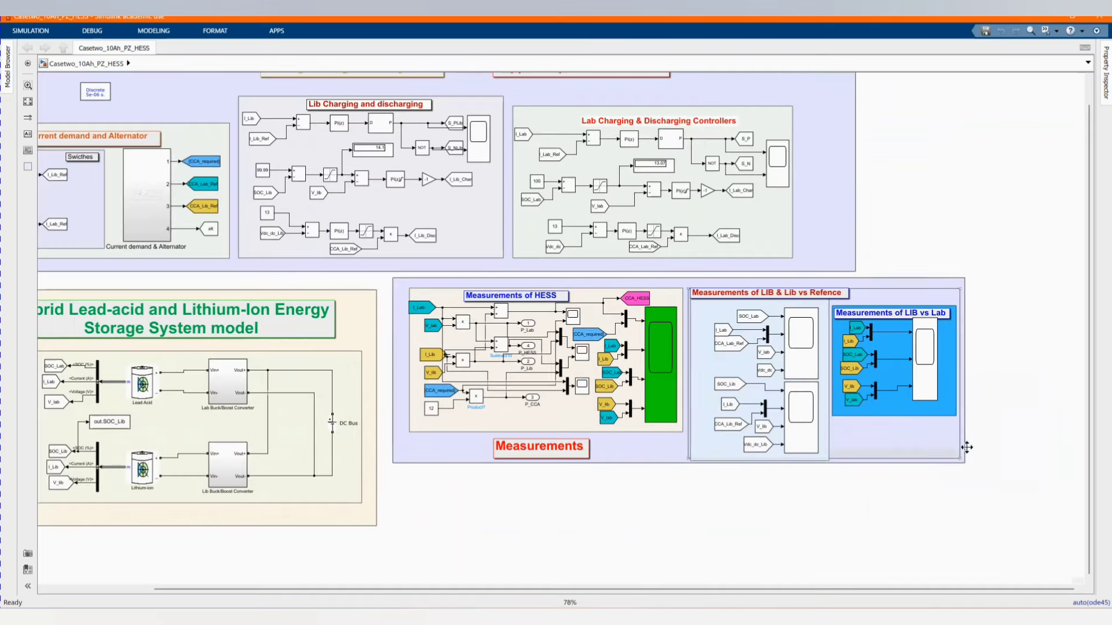
scroll(988, 457, "up", 1)
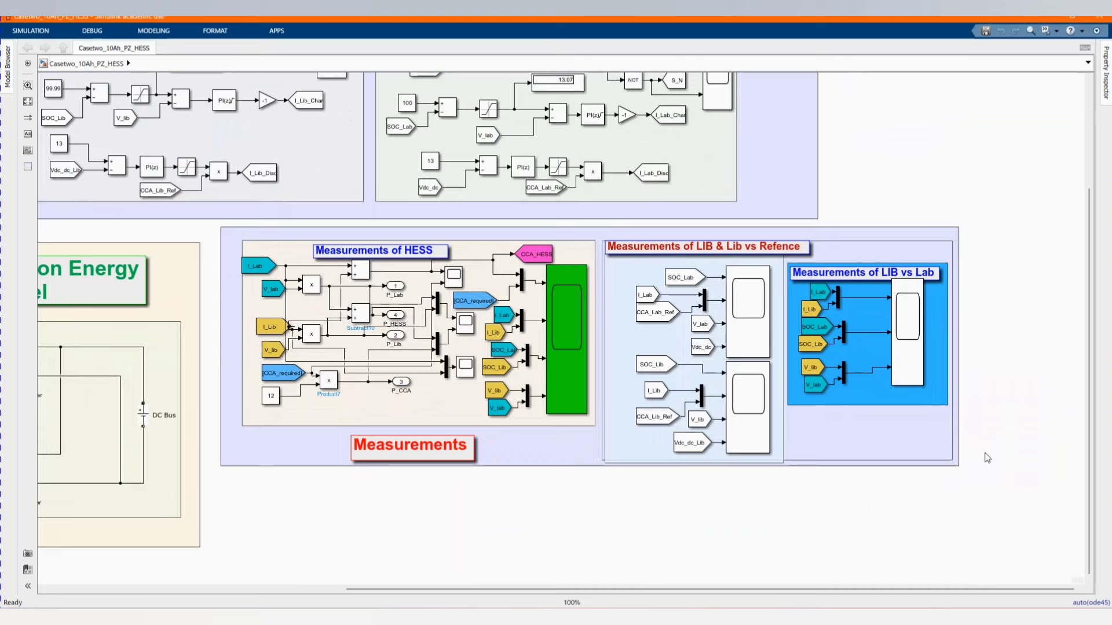
scroll(987, 458, "up", 1)
scroll(987, 458, "down", 1)
scroll(926, 473, "down", 1)
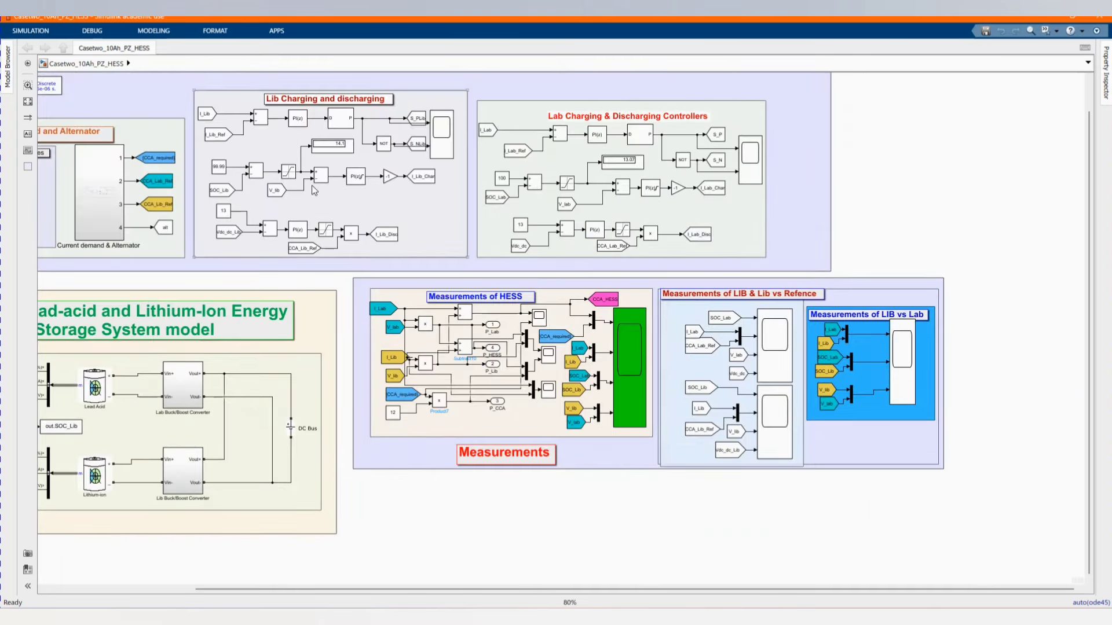
scroll(342, 220, "down", 1)
scroll(334, 187, "down", 1)
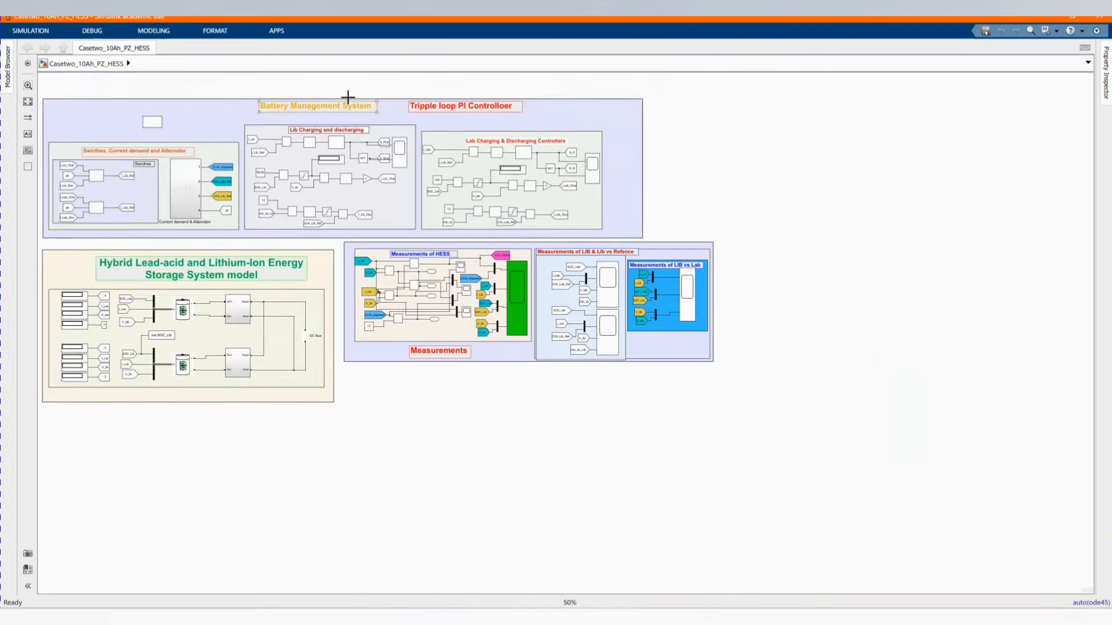
scroll(341, 99, "up", 2)
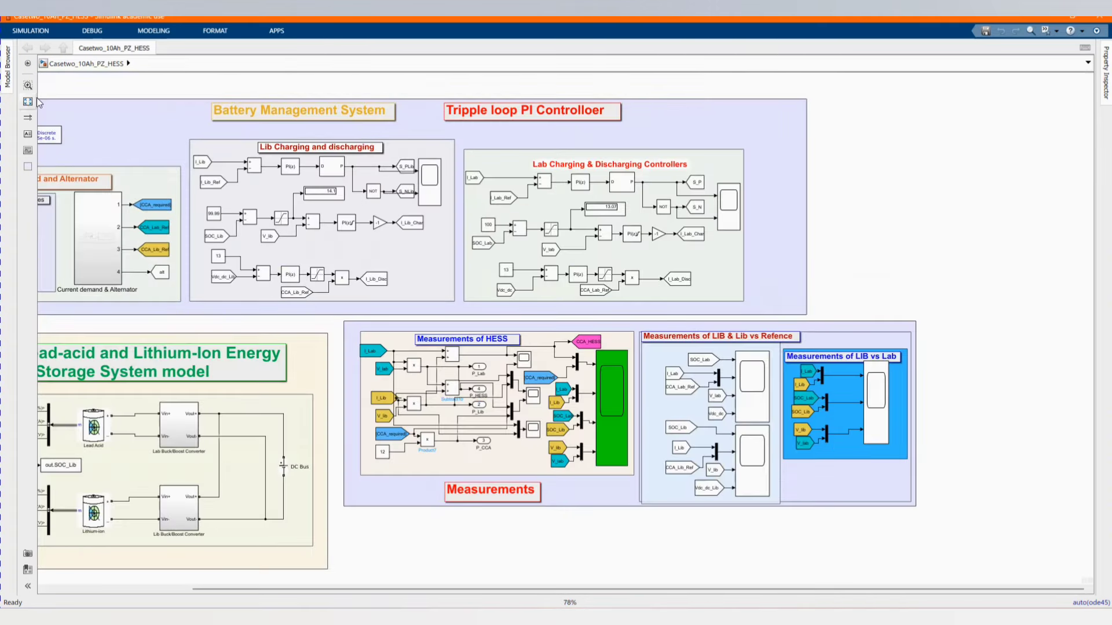
left_click(26, 103)
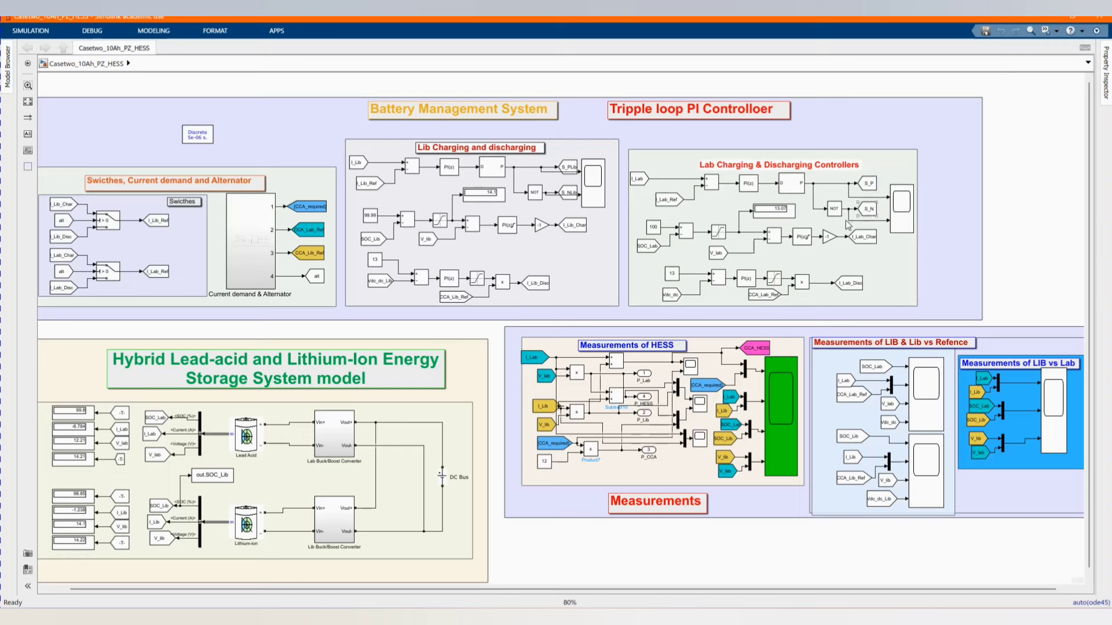
left_click(409, 243)
scroll(376, 212, "down", 1)
scroll(555, 290, "down", 3)
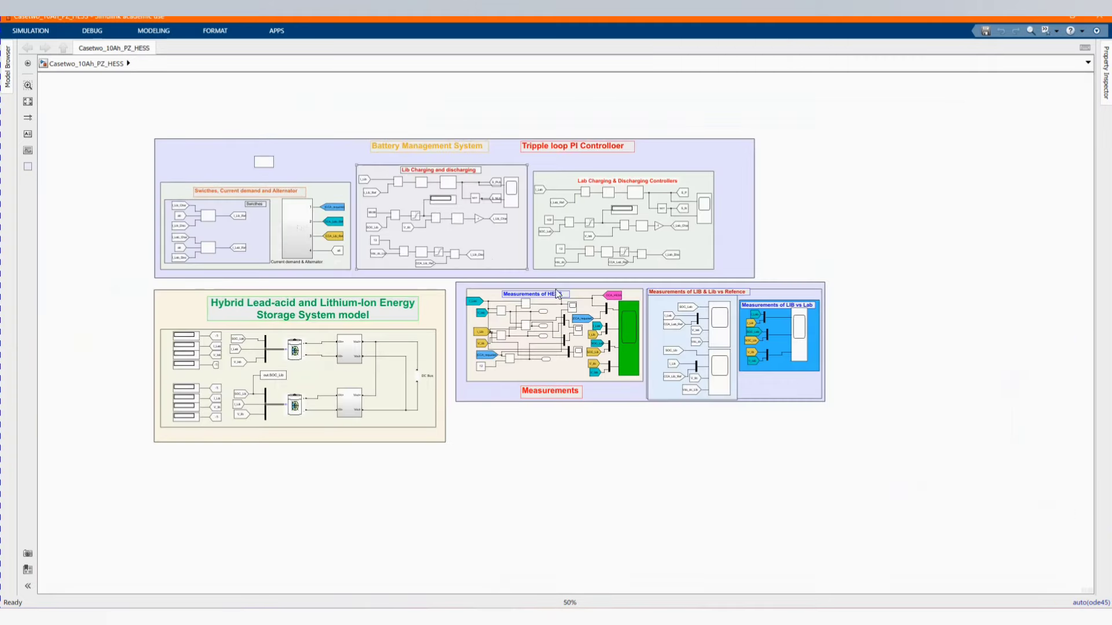
scroll(857, 380, "up", 1)
scroll(726, 458, "up", 3)
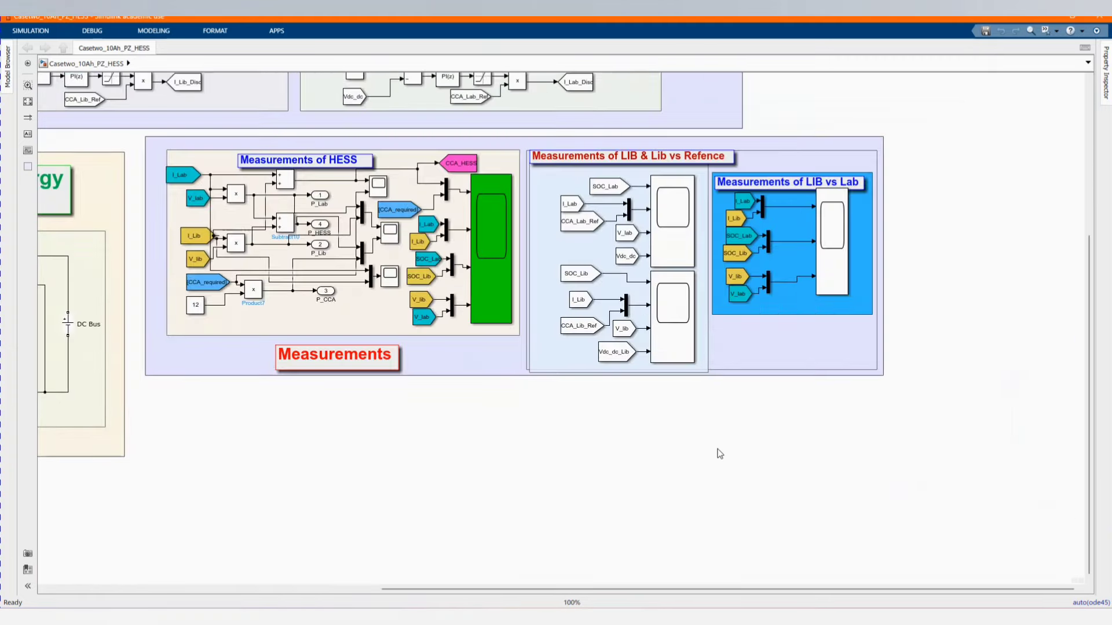
left_click(418, 377)
left_click(339, 164)
left_click(298, 175)
left_click(207, 282)
left_click(202, 303)
left_click(444, 231)
scroll(446, 431, "down", 1)
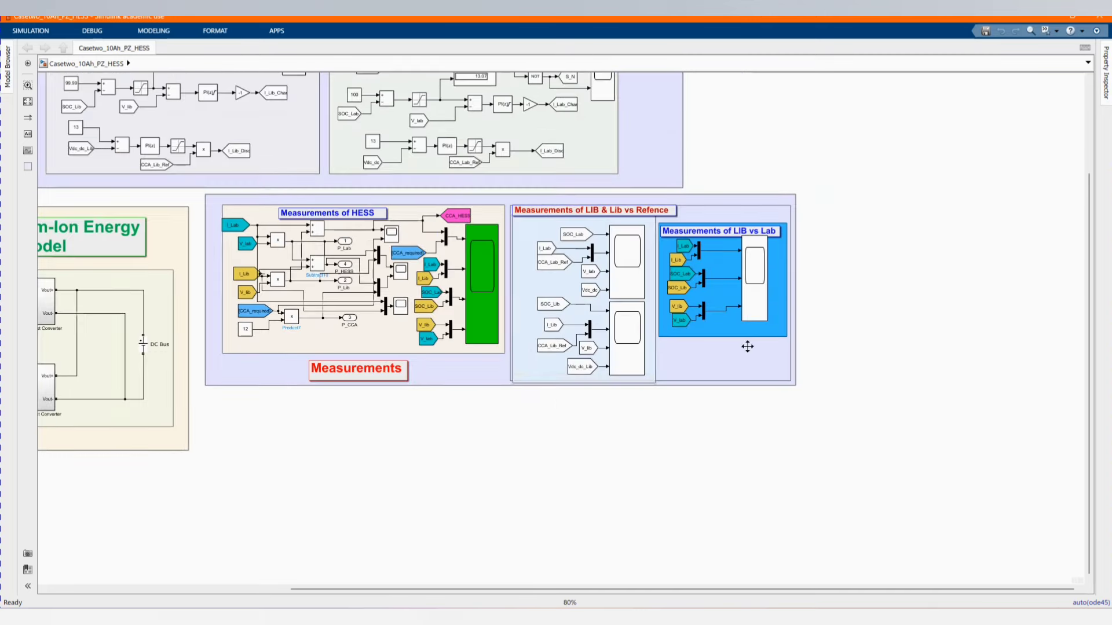
scroll(906, 324, "up", 2)
left_click(555, 226)
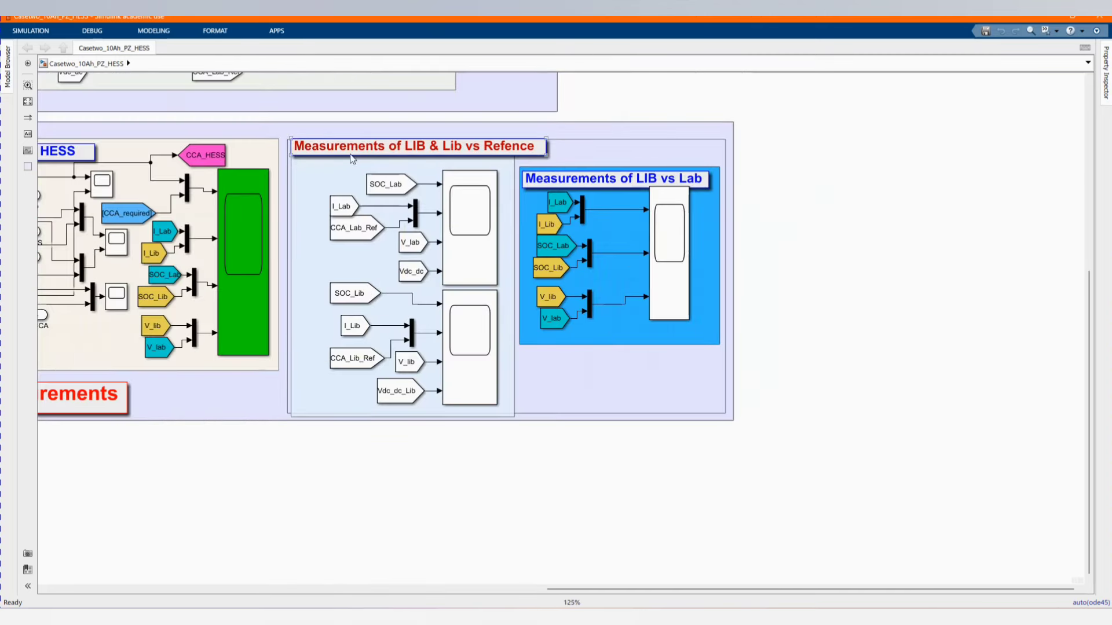
left_click(430, 175)
left_click(701, 174)
scroll(646, 332, "down", 2)
scroll(649, 337, "down", 1)
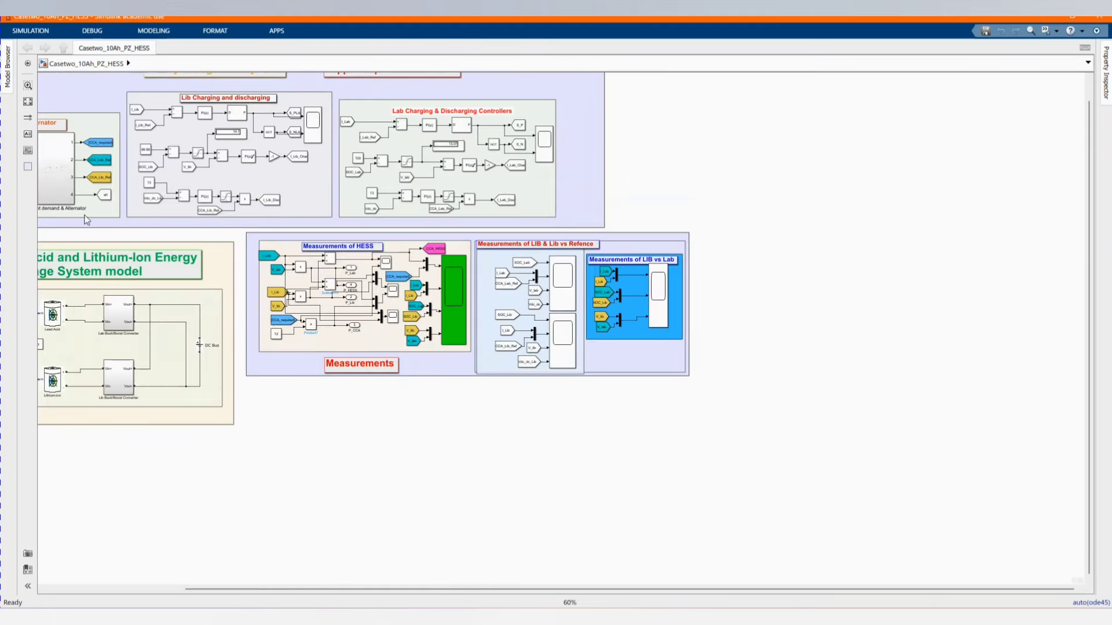
left_click(28, 102)
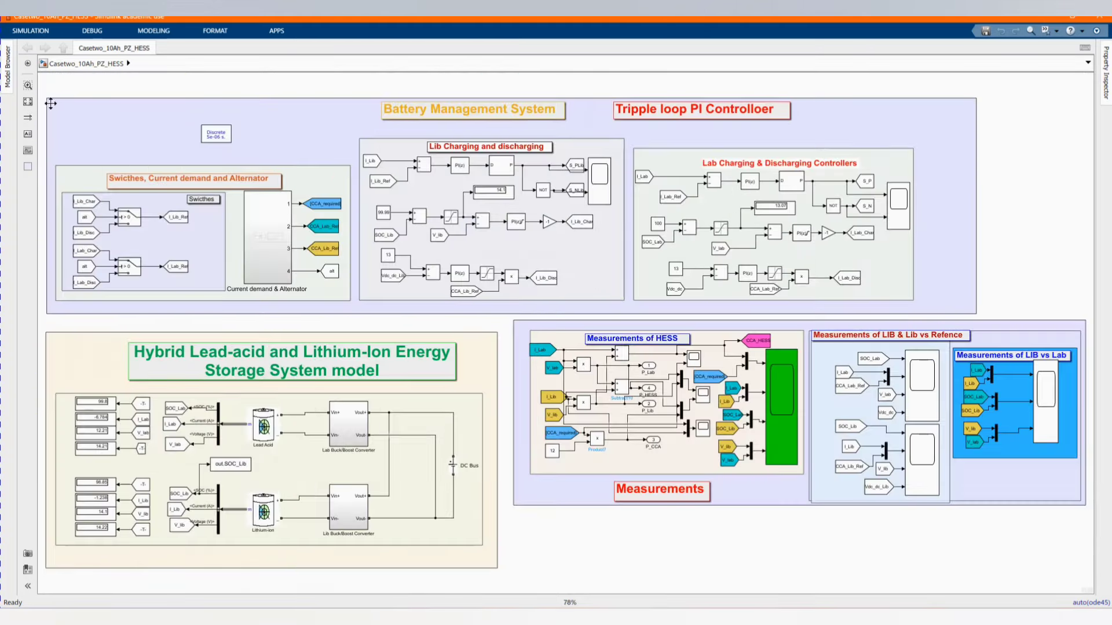
left_click(584, 499)
Run the storage model simulation with a 3-second stop time.
left_click(39, 30)
left_click(39, 32)
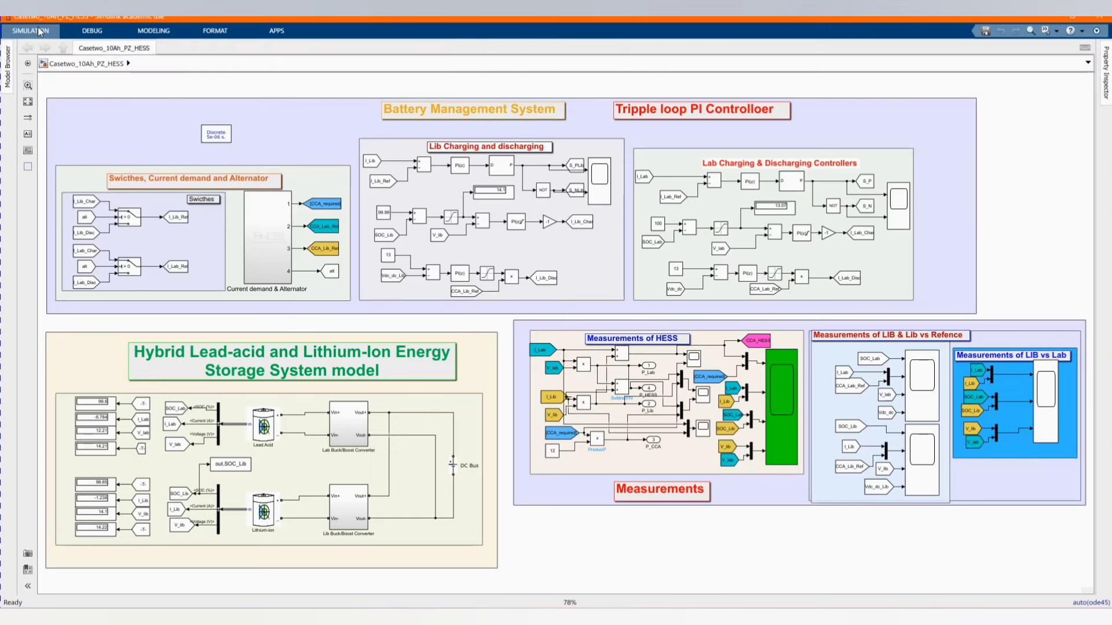
left_click(40, 31)
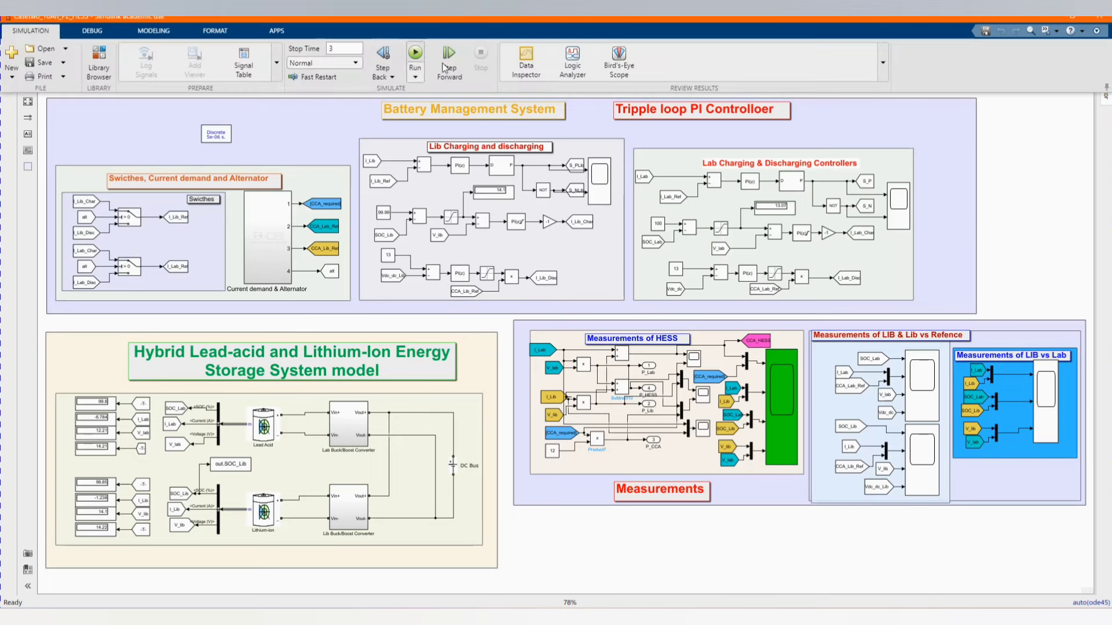
left_click(724, 339)
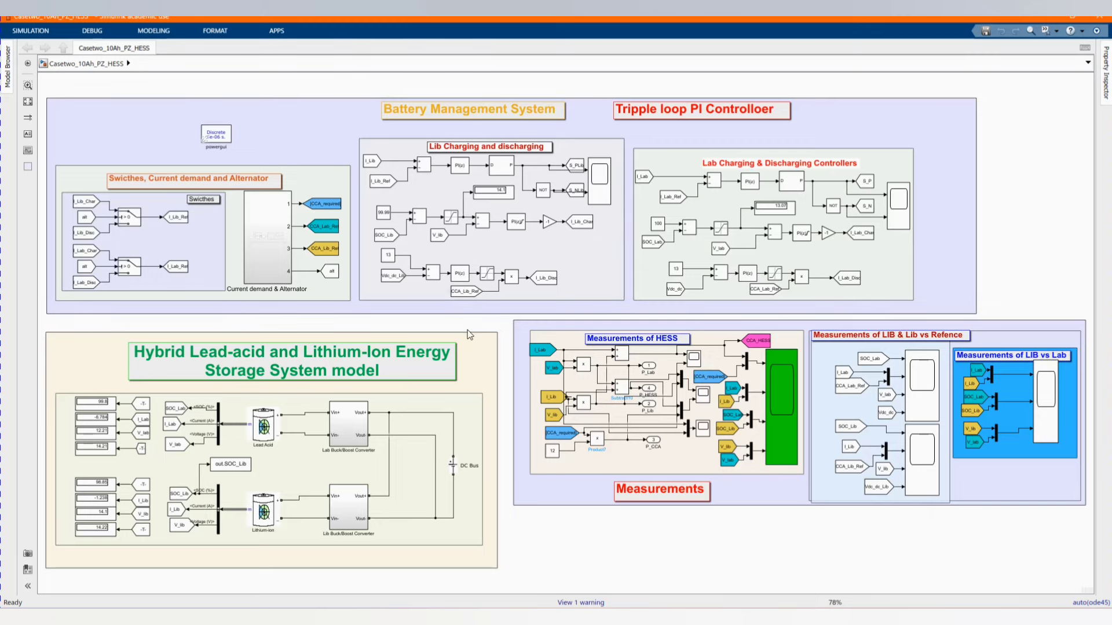
scroll(472, 335, "down", 2)
key("space")
scroll(1095, 423, "up", 1)
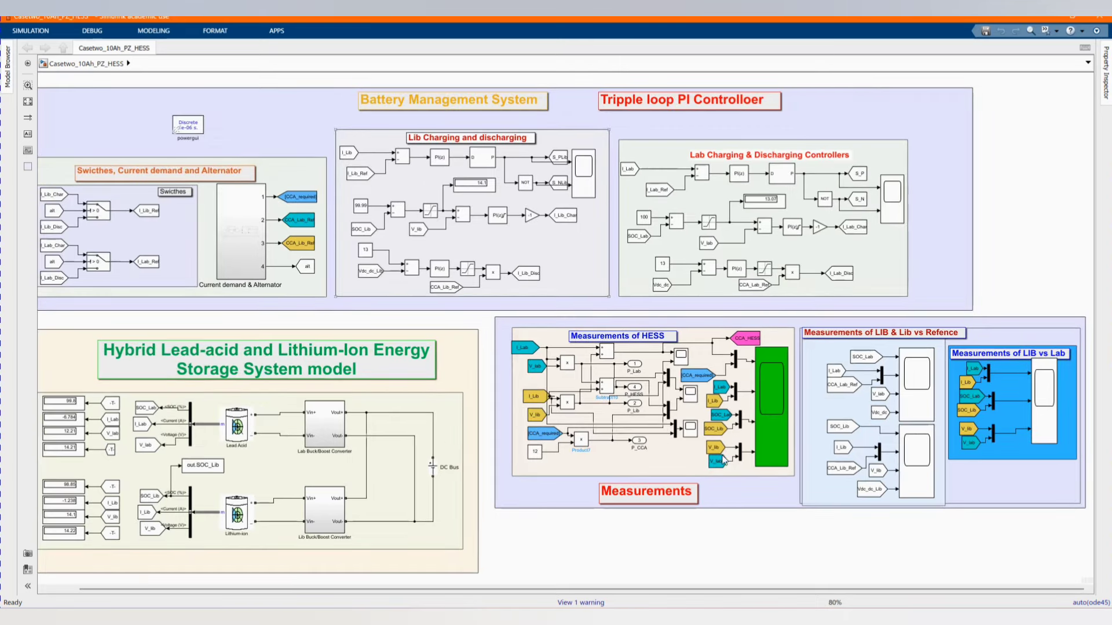
left_click(774, 391)
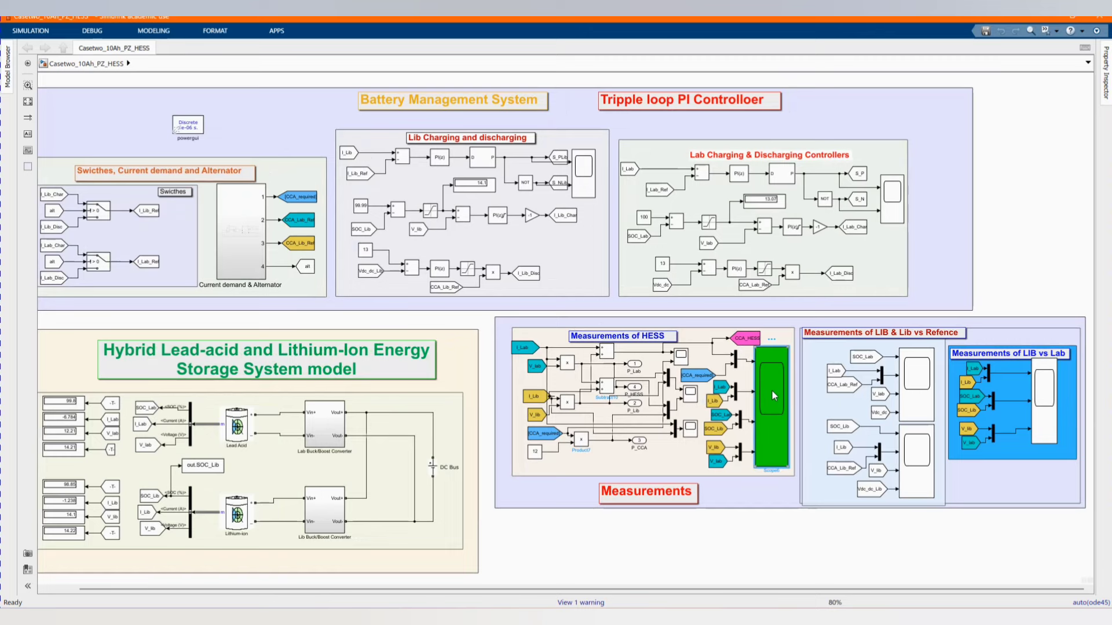
double_click(773, 391)
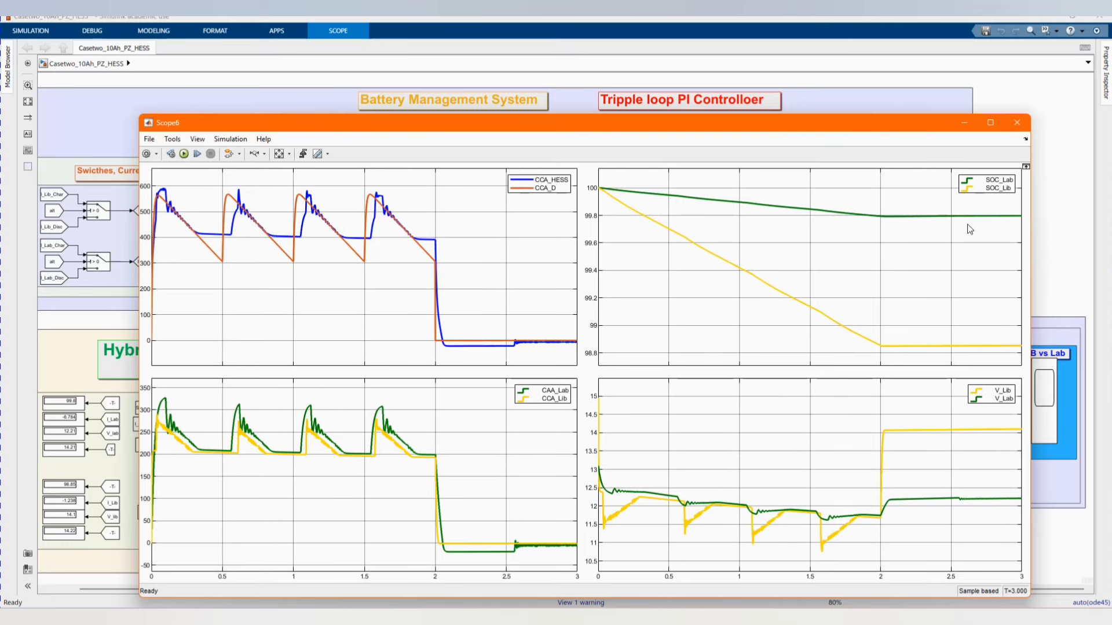
left_click(1018, 124)
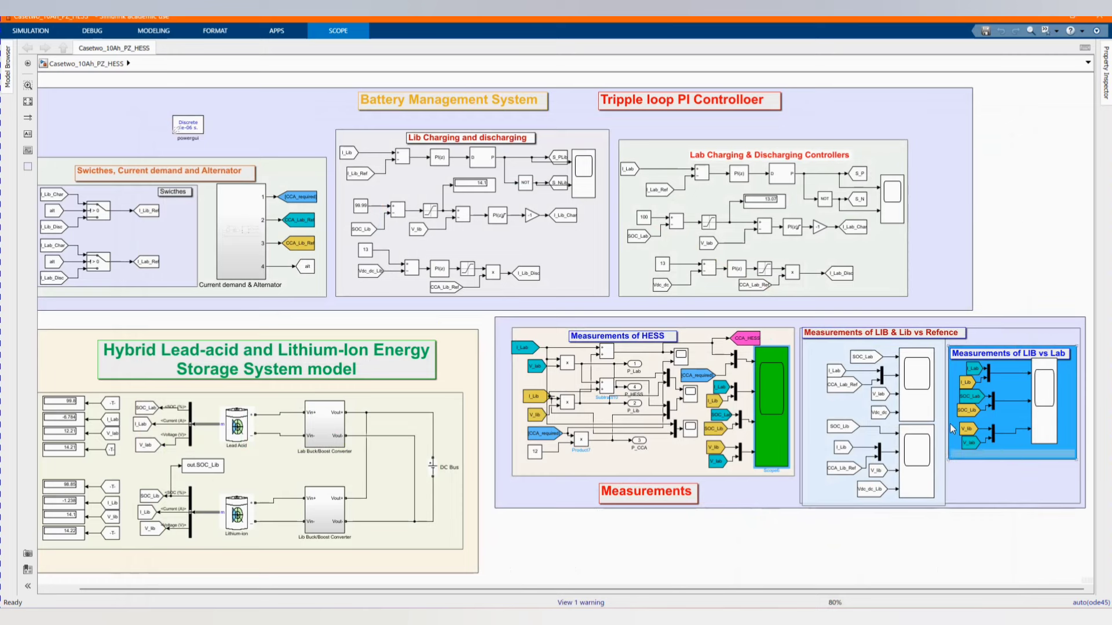
left_click(921, 405)
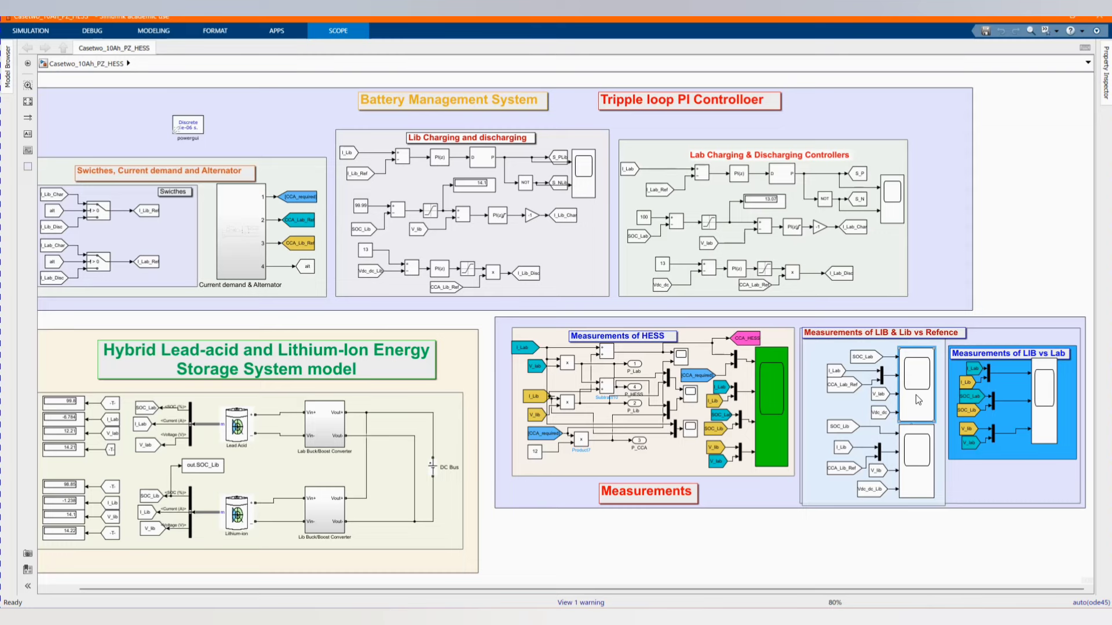
double_click(918, 399)
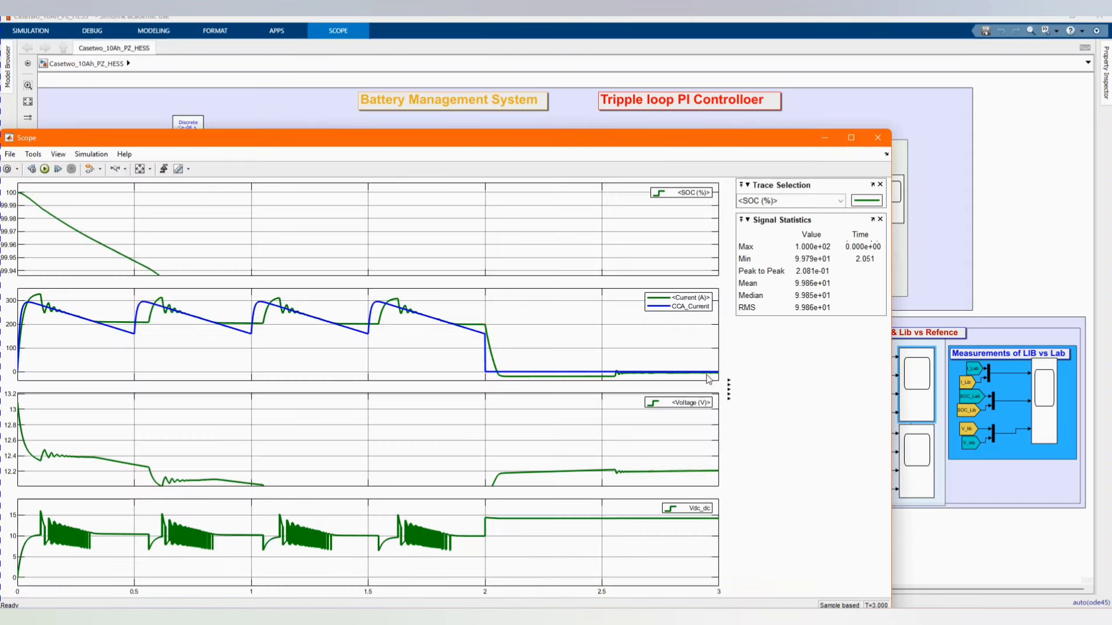
left_click(141, 169)
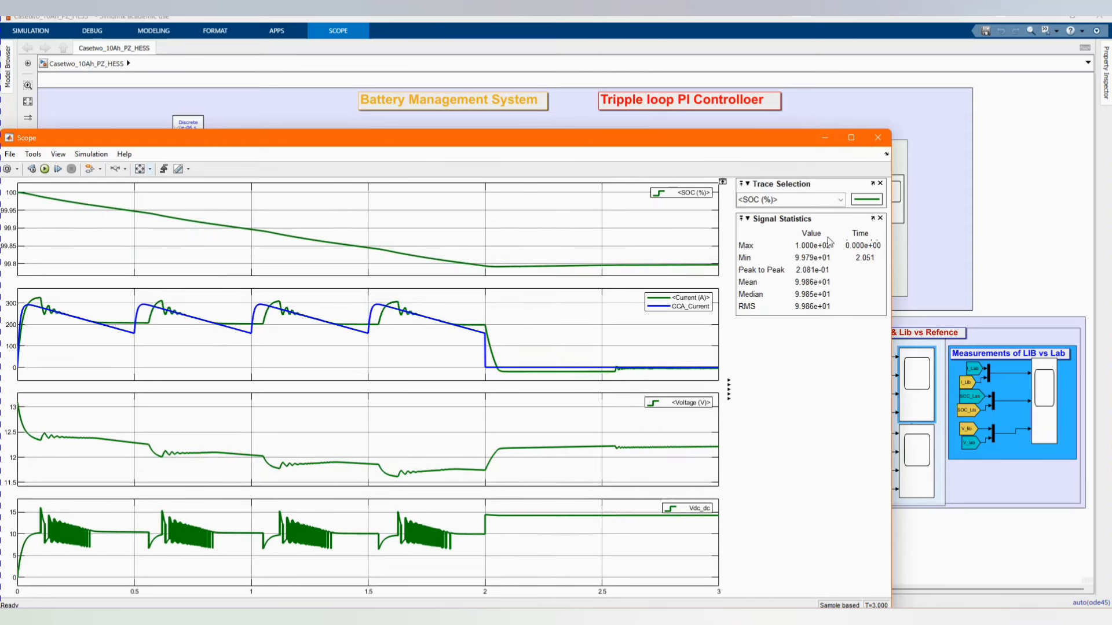
left_click(878, 138)
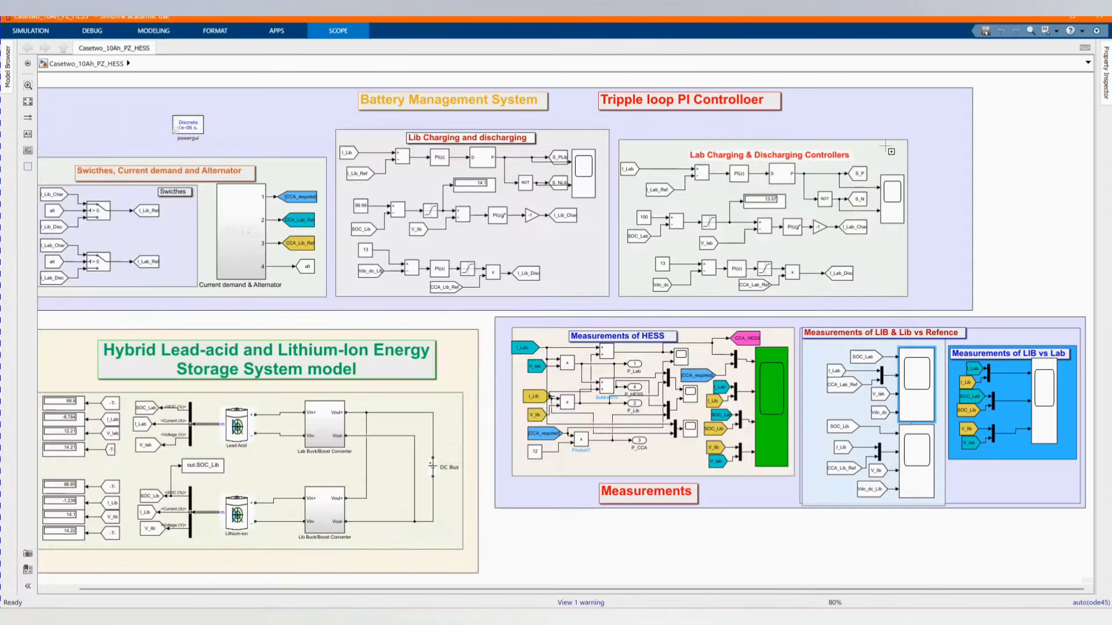
left_click(922, 468)
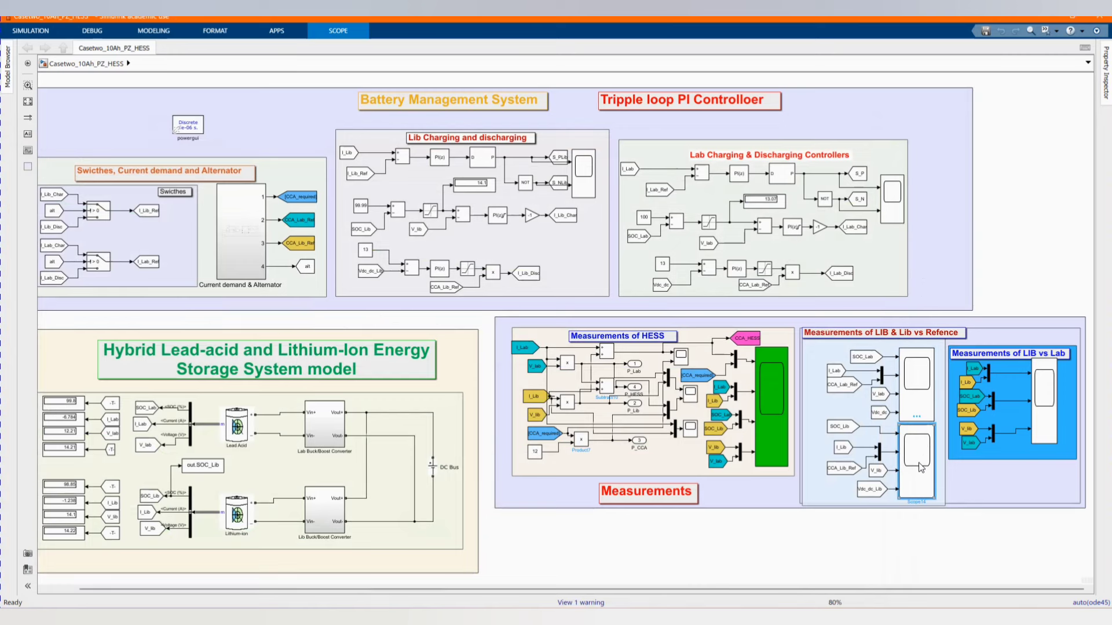
View the lithium-ion Scope14 plots maximized, close them, then open the Scope9 Lab-versus-Lib comparison.
double_click(921, 464)
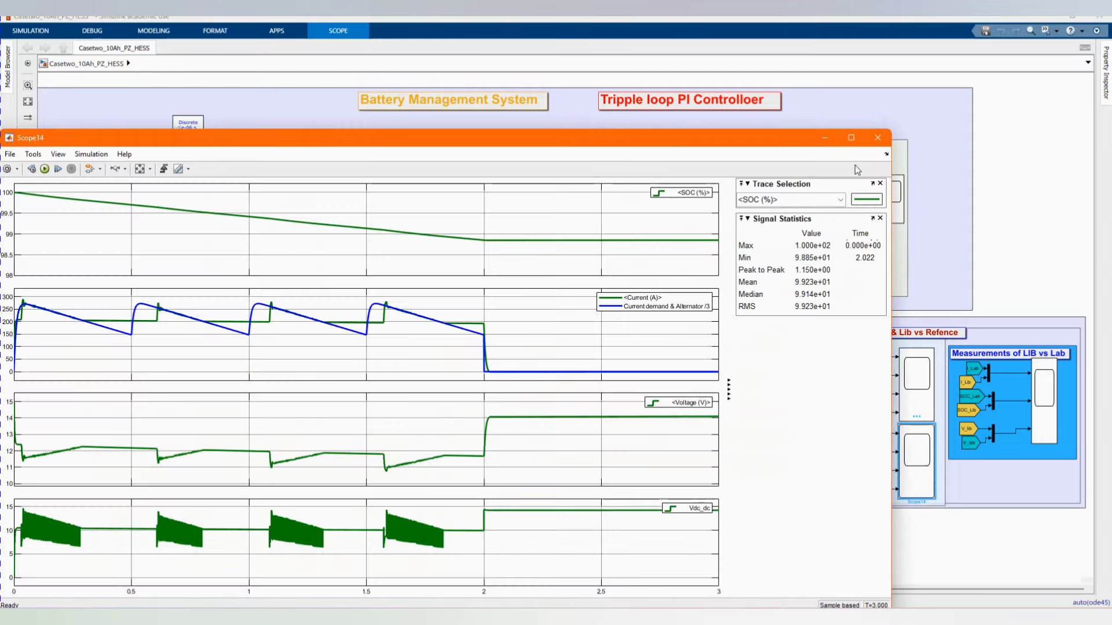
left_click(852, 138)
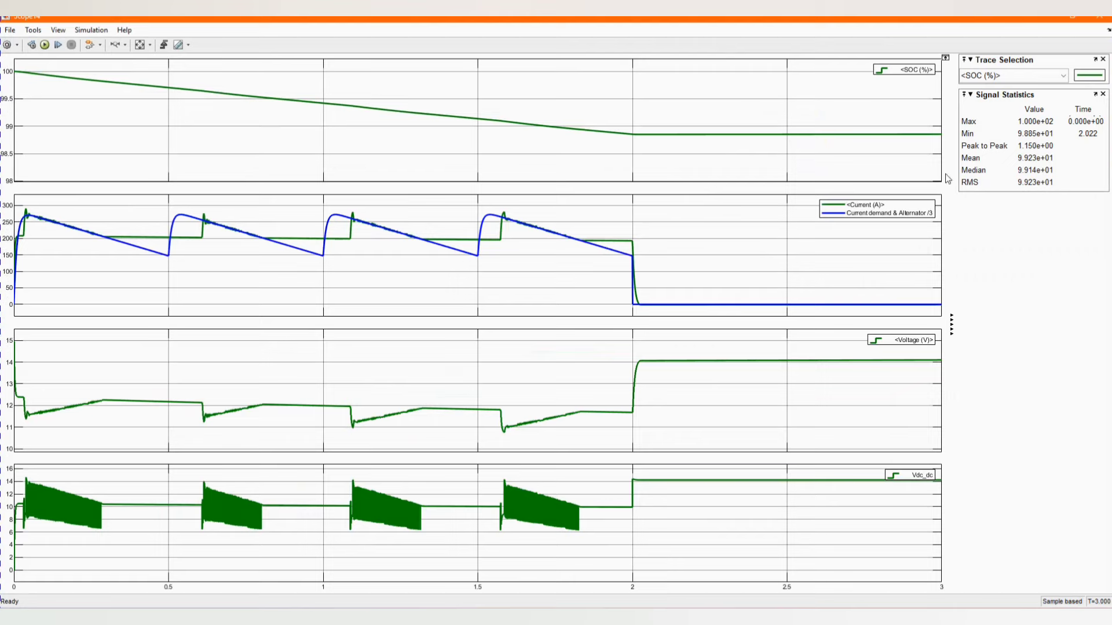
left_click(1099, 17)
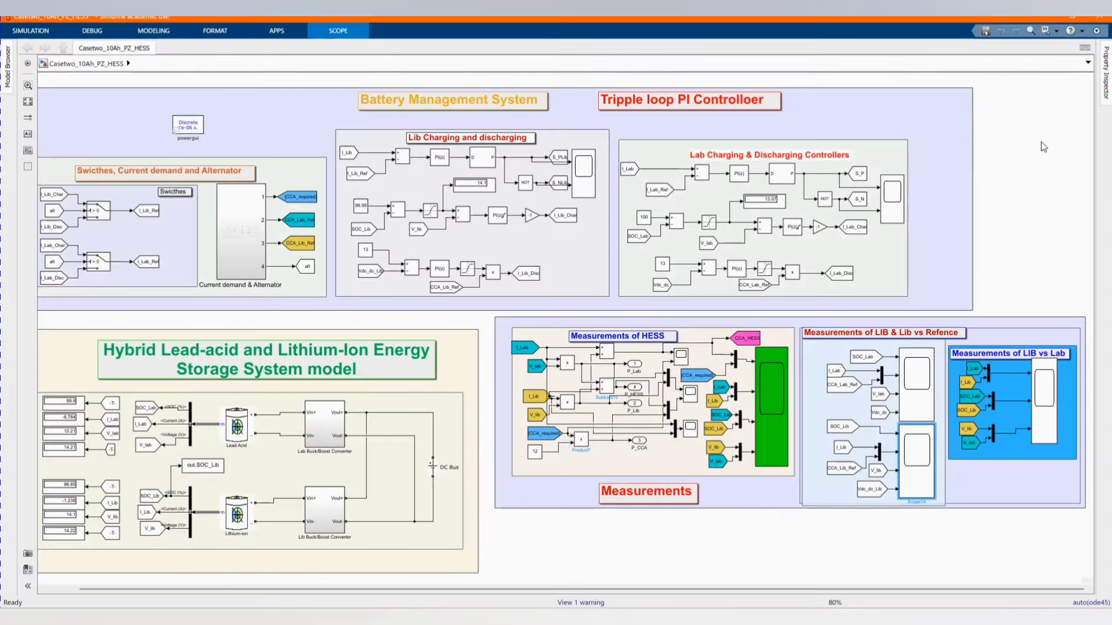
left_click(1049, 421)
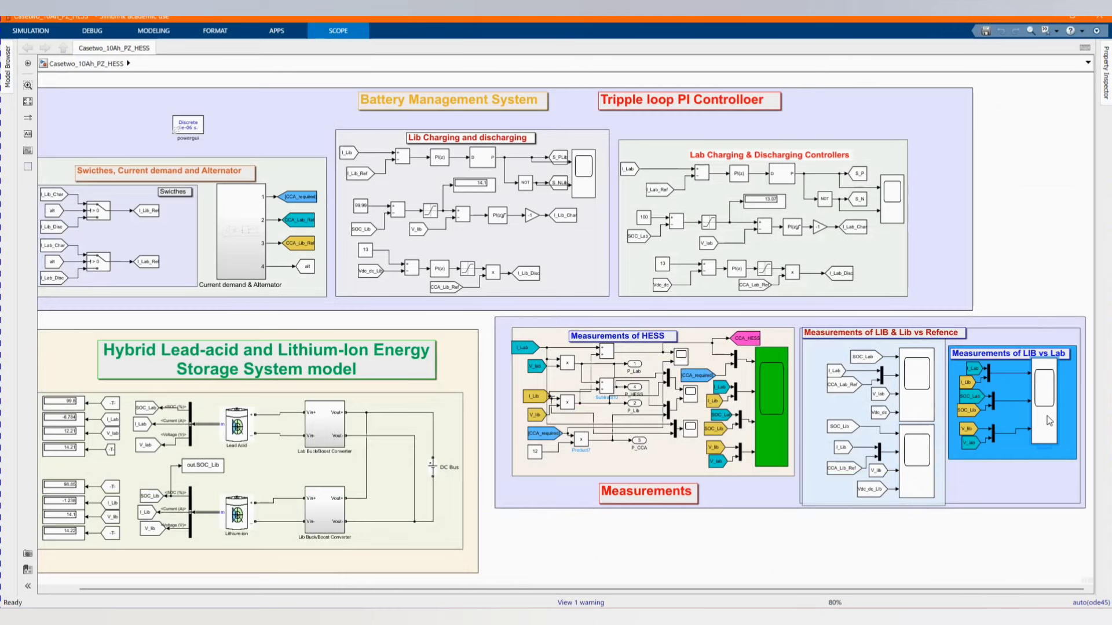
double_click(1050, 421)
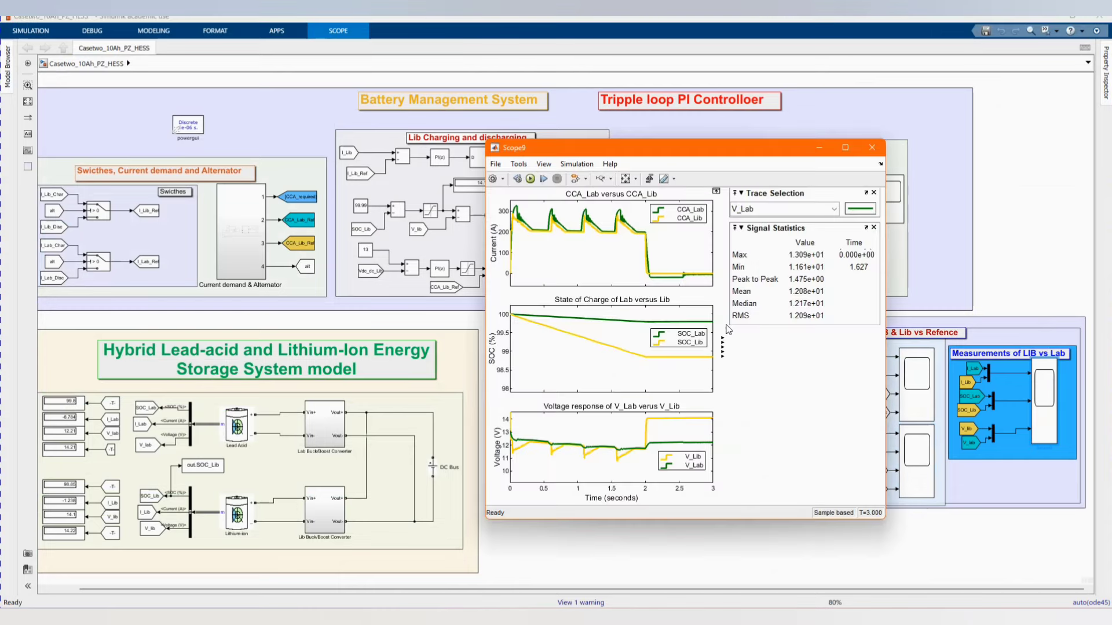